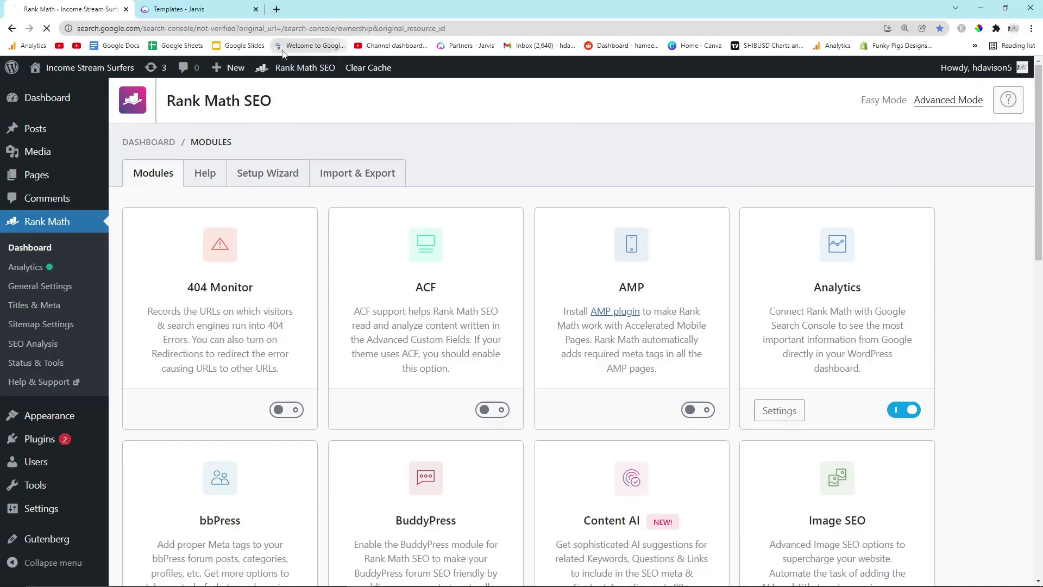
Inspect a blog post URL on the incomestreamsurfers.com Search Console property, finding it not on Google
click(312, 46)
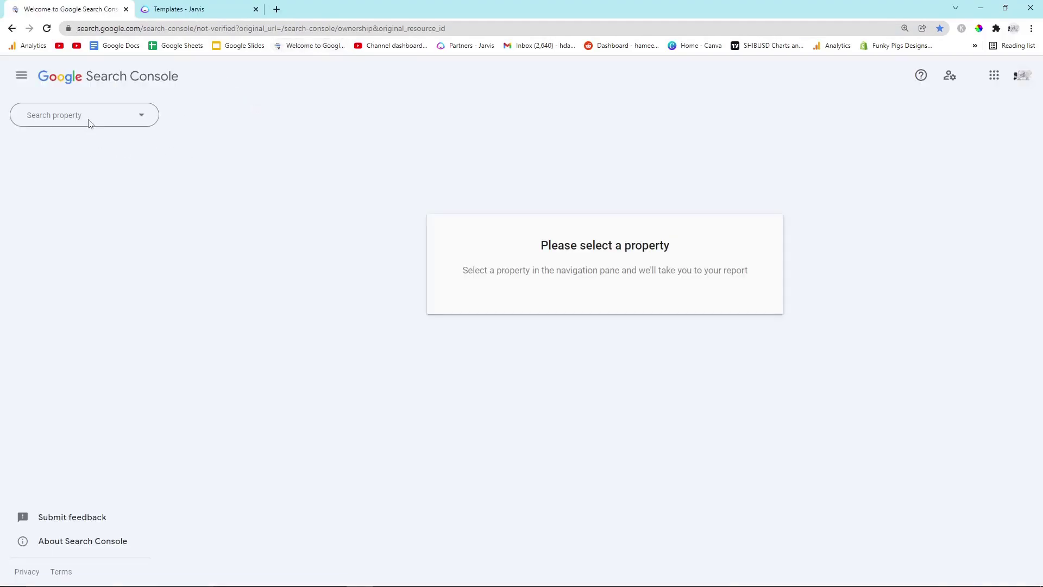
click(90, 124)
click(104, 282)
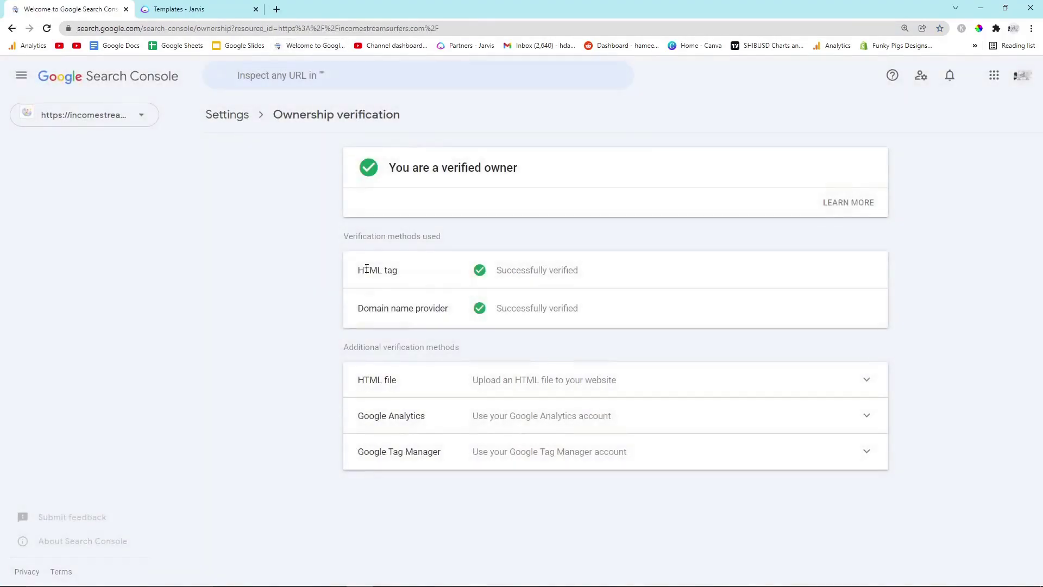
click(348, 76)
click(517, 163)
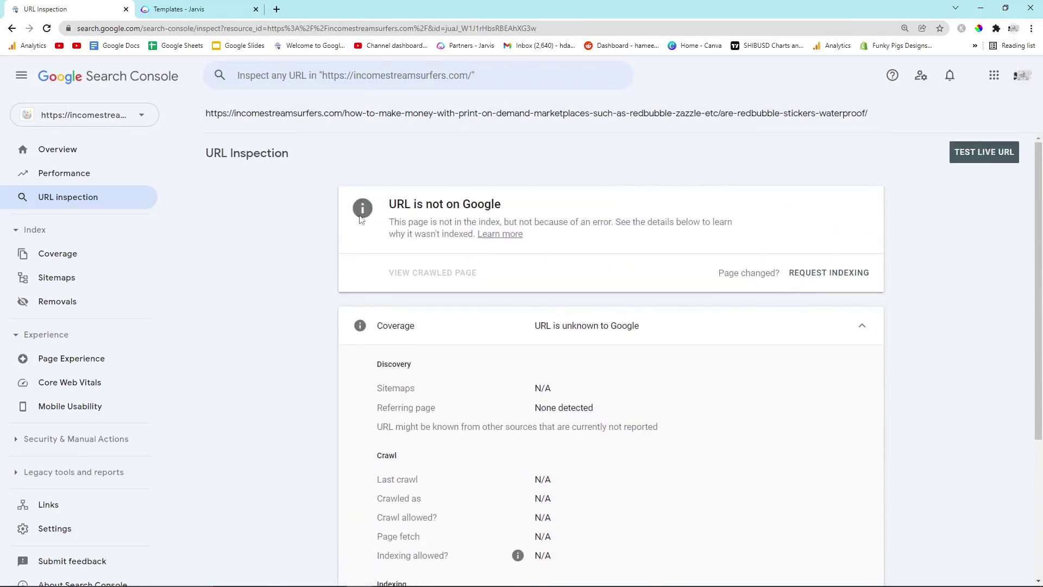
Go to incomestreamsurfers.com/admin to load the site's WordPress admin
click(113, 29)
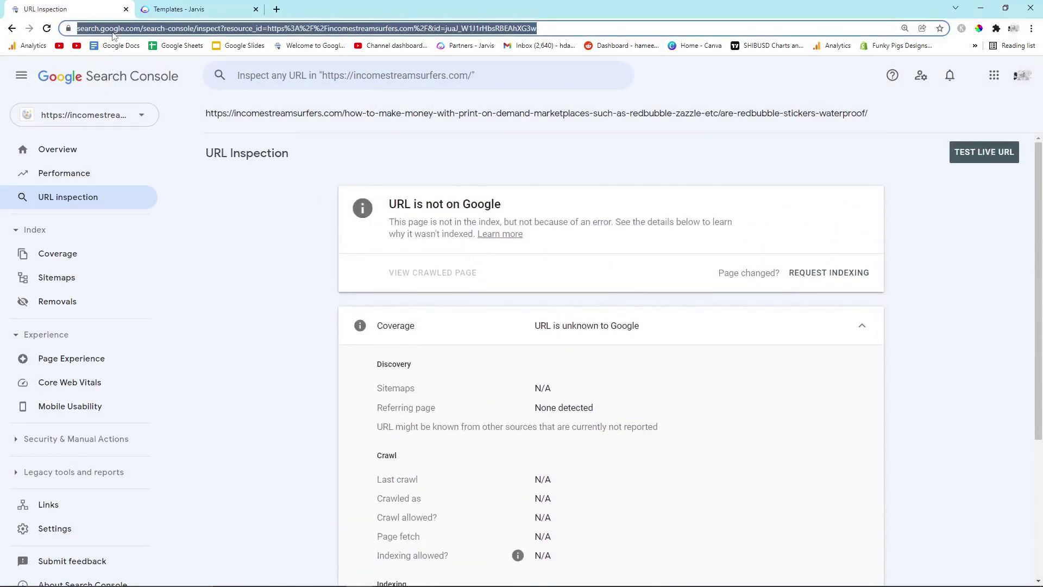
text(sincomestreamsurfers.com/admin)
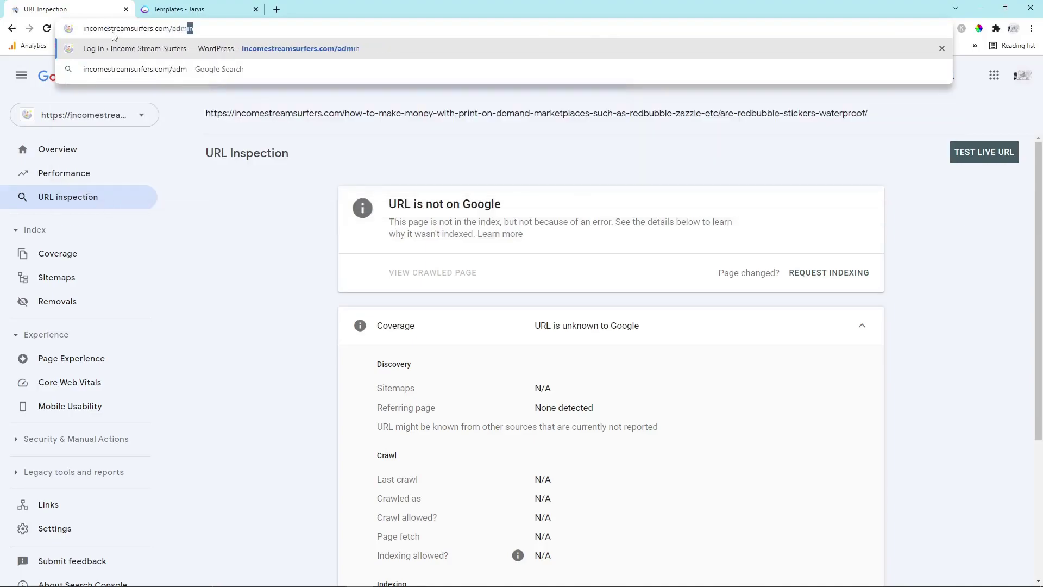
key(Return)
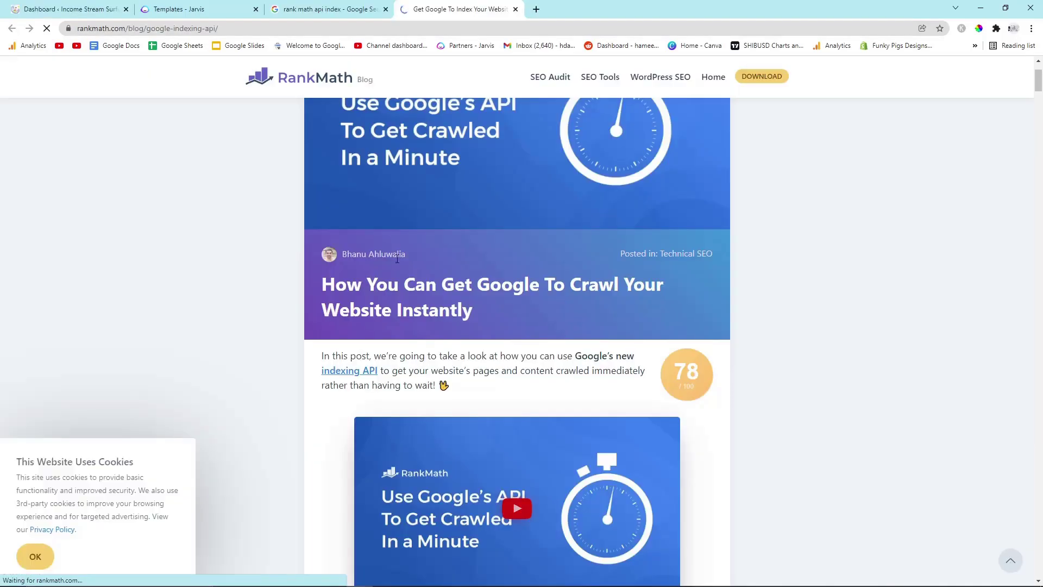
Read down through the RankMath Google Indexing API guide and its benefits list
scroll(411, 219, down, 1)
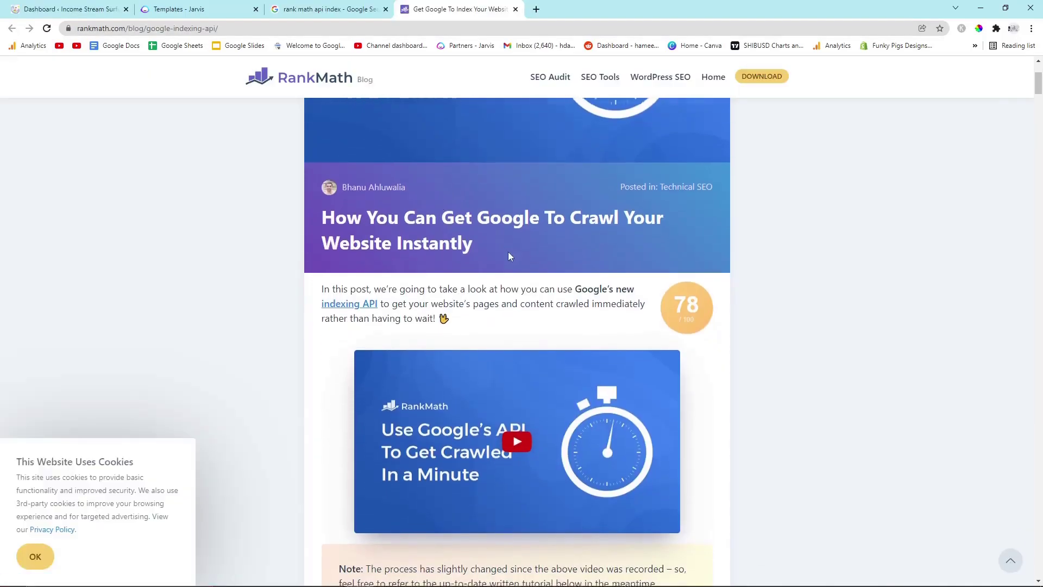
scroll(507, 253, down, 1)
scroll(401, 257, down, 1)
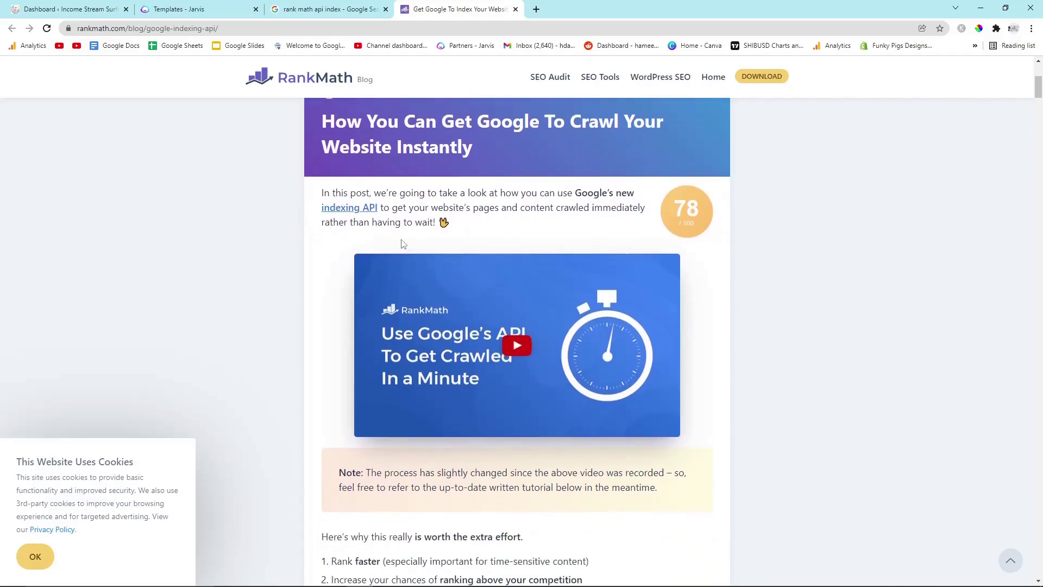
scroll(461, 197, down, 2)
scroll(410, 251, down, 4)
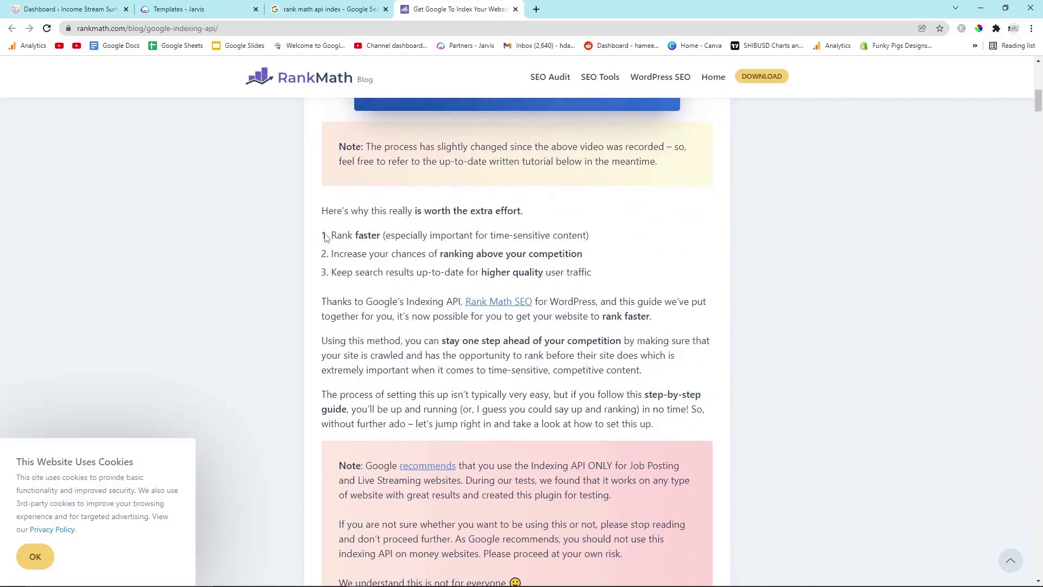
drag(331, 235, 427, 237)
drag(331, 254, 580, 253)
scroll(359, 219, down, 1)
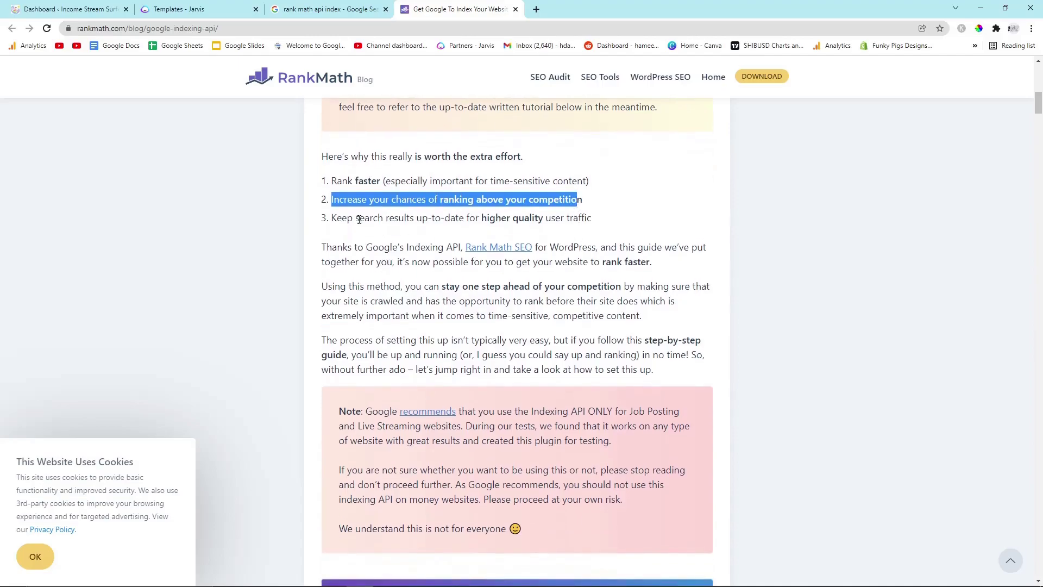
drag(334, 218, 595, 218)
click(595, 218)
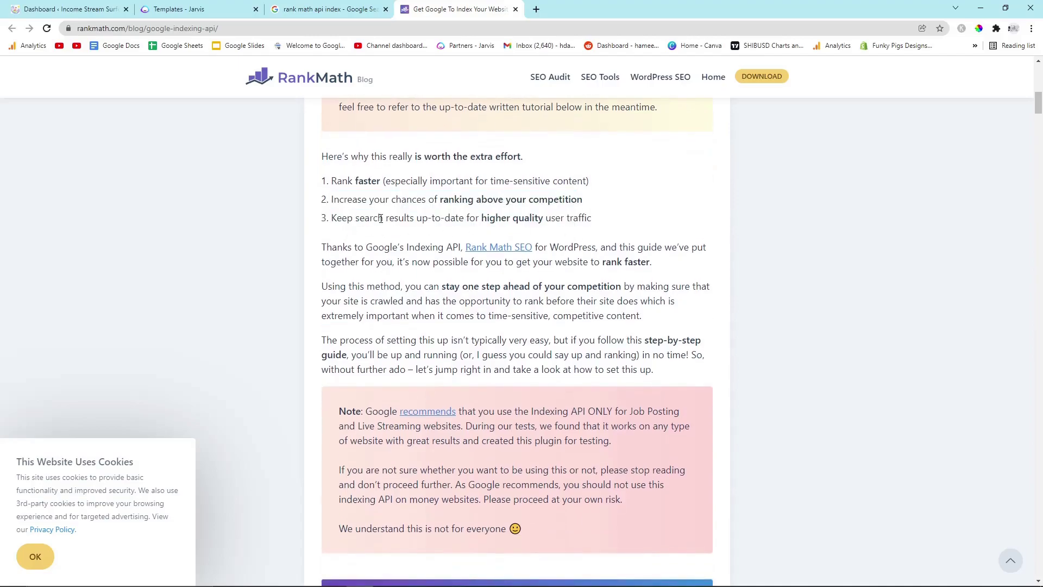
scroll(506, 220, down, 1)
scroll(505, 223, down, 4)
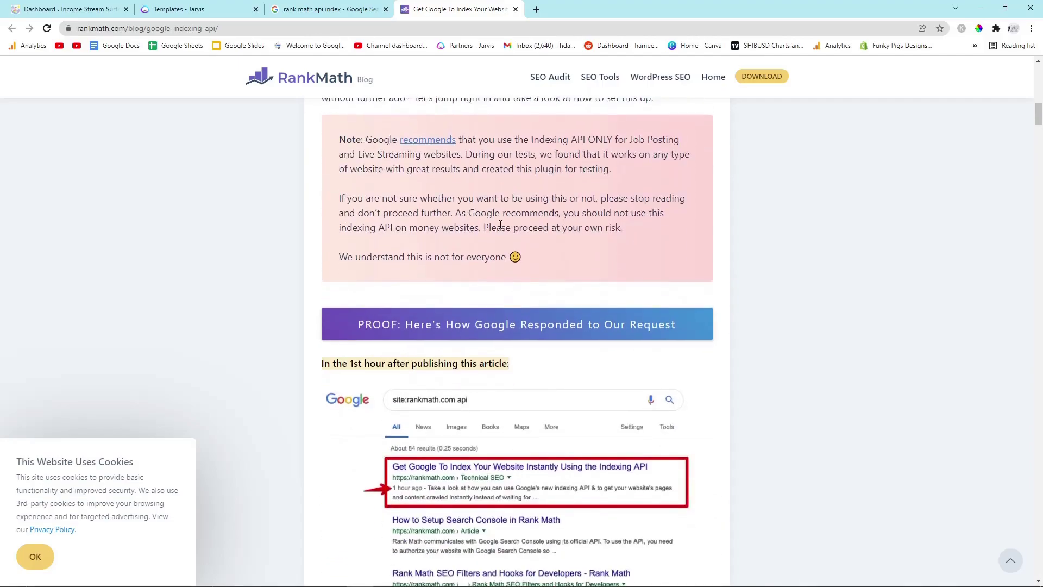
scroll(503, 225, down, 4)
scroll(501, 229, down, 4)
scroll(501, 228, down, 5)
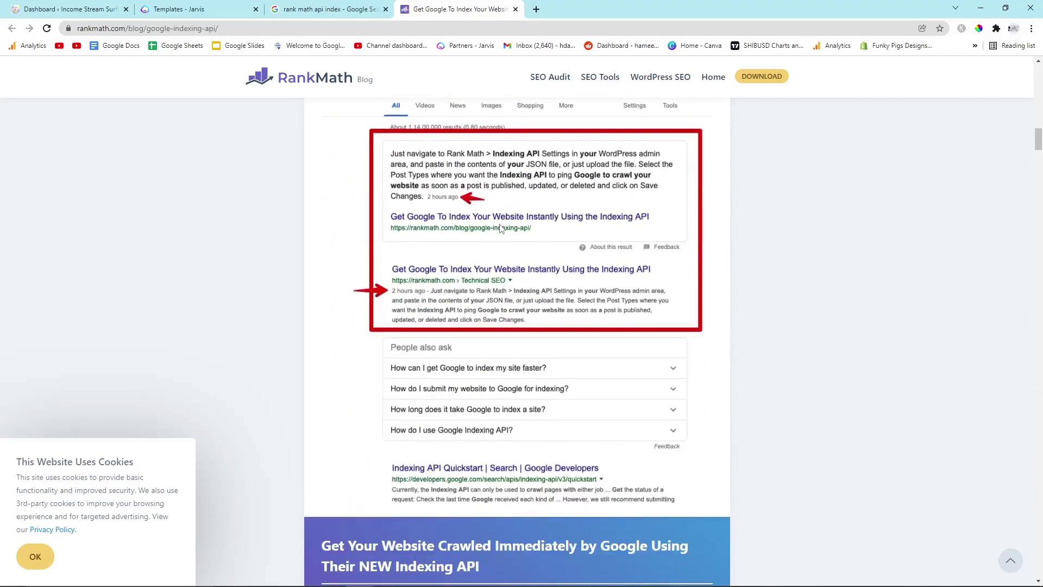
scroll(501, 229, down, 5)
scroll(500, 229, down, 3)
scroll(500, 228, down, 2)
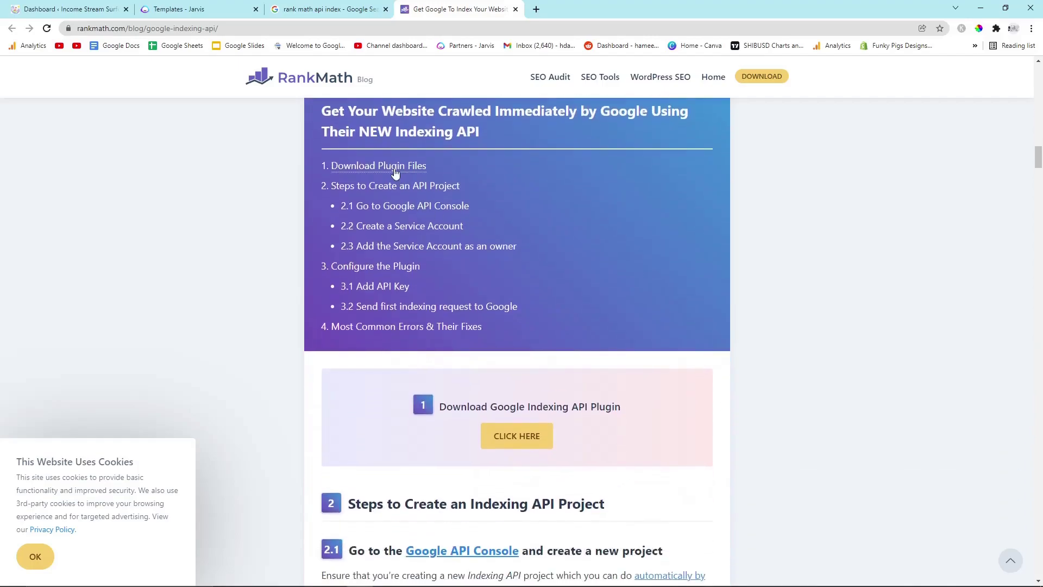
key(alt+Tab)
key(alt+Tab)
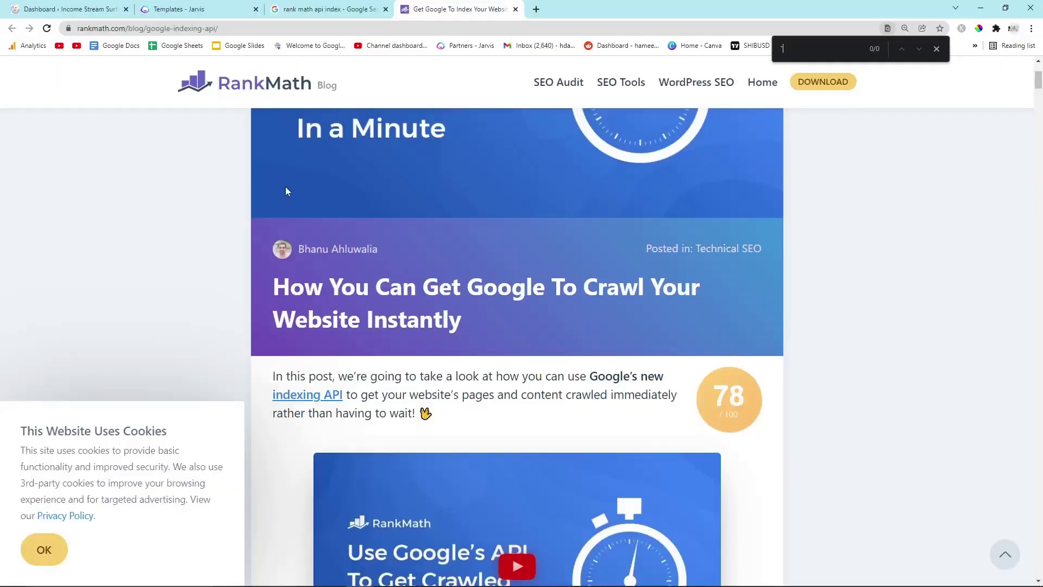
scroll(286, 197, down, 3)
scroll(277, 196, down, 5)
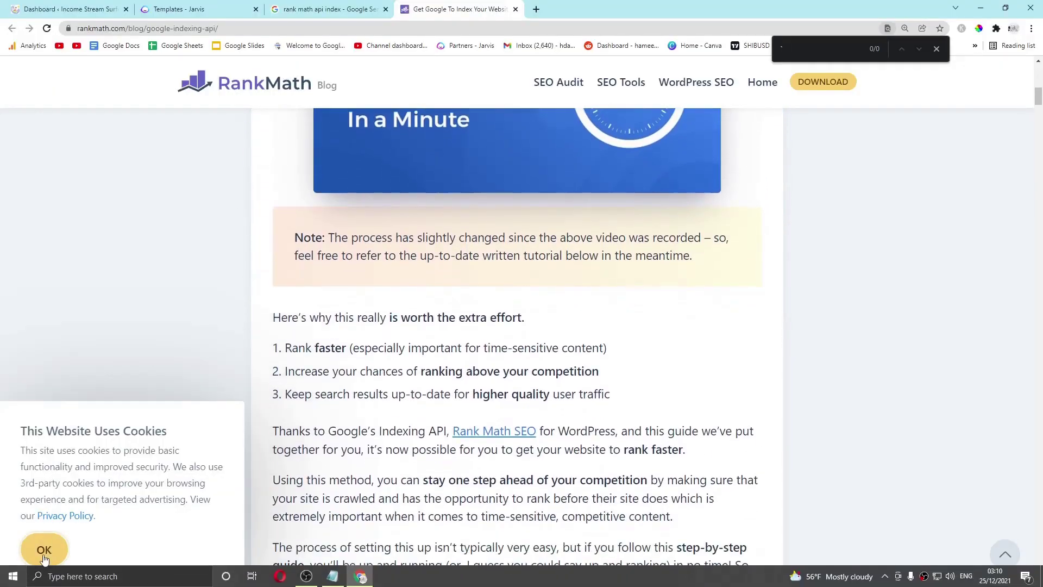
Dismiss the cookie notice and open the guide's Google API Console link in a new tab
click(43, 550)
scroll(105, 379, down, 2)
scroll(111, 367, down, 2)
scroll(114, 361, down, 2)
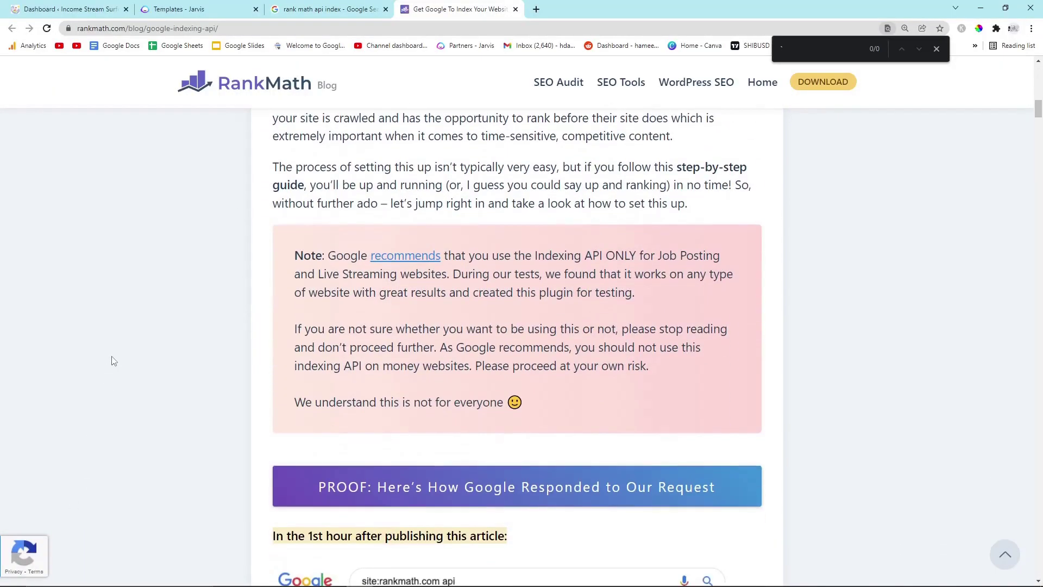
scroll(114, 361, down, 3)
scroll(114, 362, down, 2)
scroll(113, 361, down, 2)
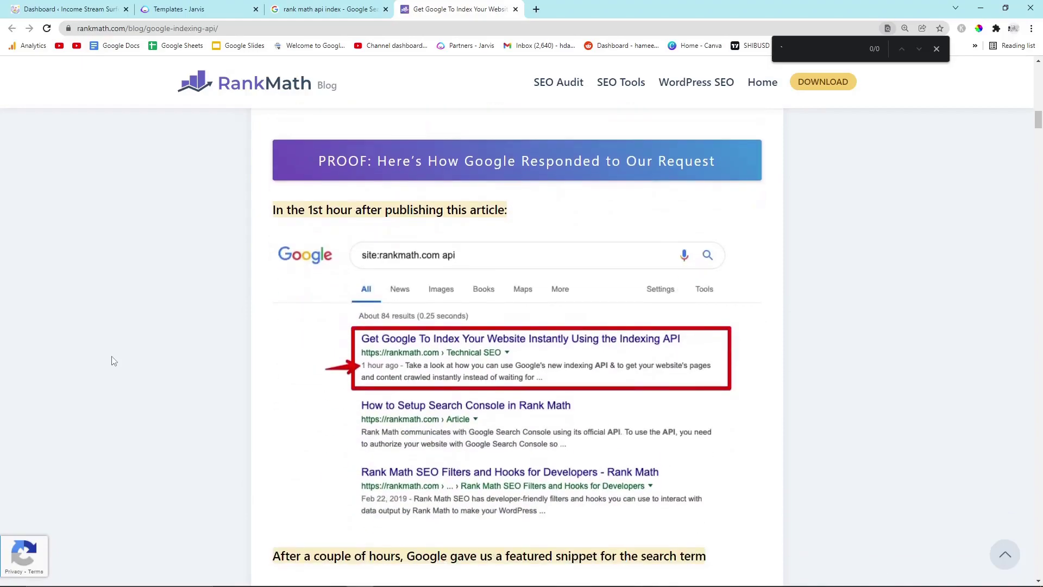
scroll(114, 360, down, 3)
scroll(113, 360, down, 5)
scroll(113, 360, down, 6)
scroll(114, 360, down, 4)
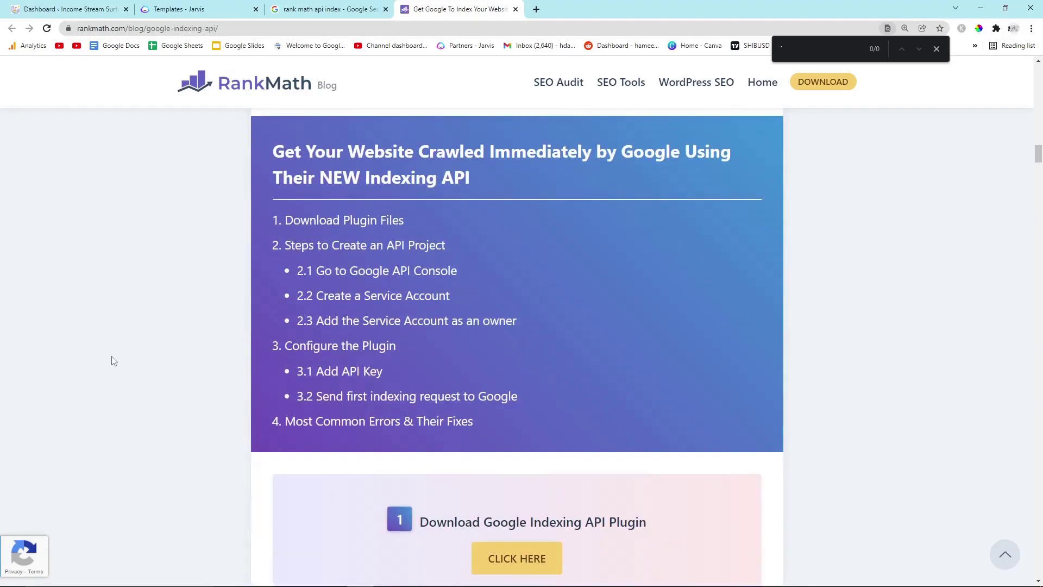
scroll(113, 361, down, 2)
scroll(114, 360, down, 2)
scroll(111, 362, down, 2)
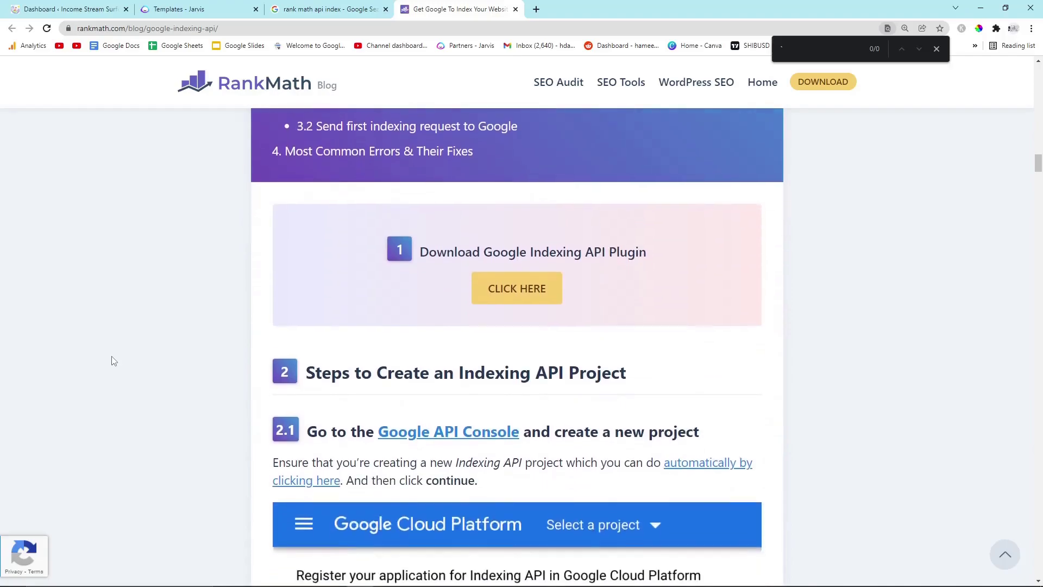
scroll(109, 361, down, 1)
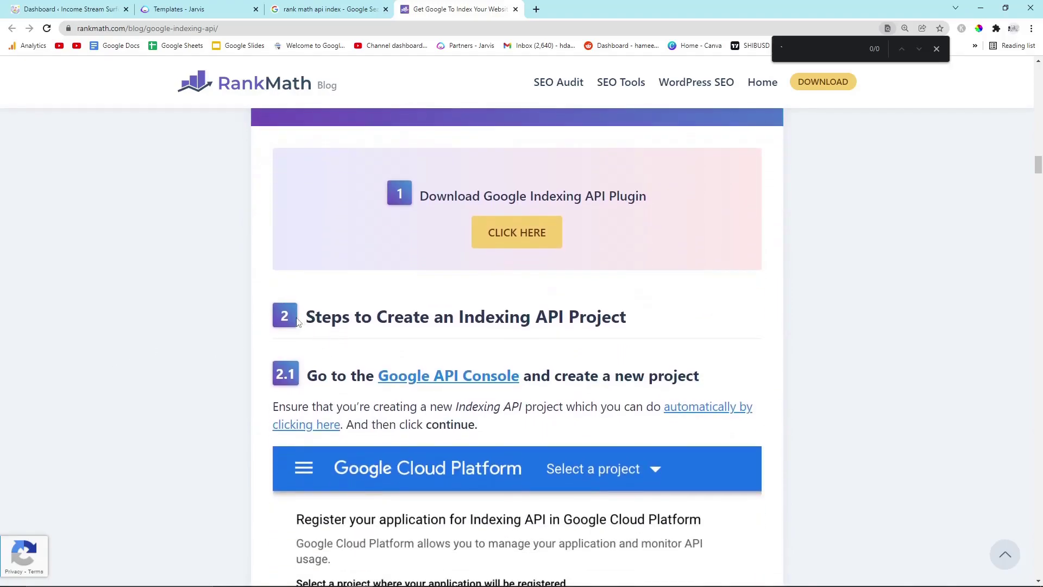
scroll(298, 322, down, 2)
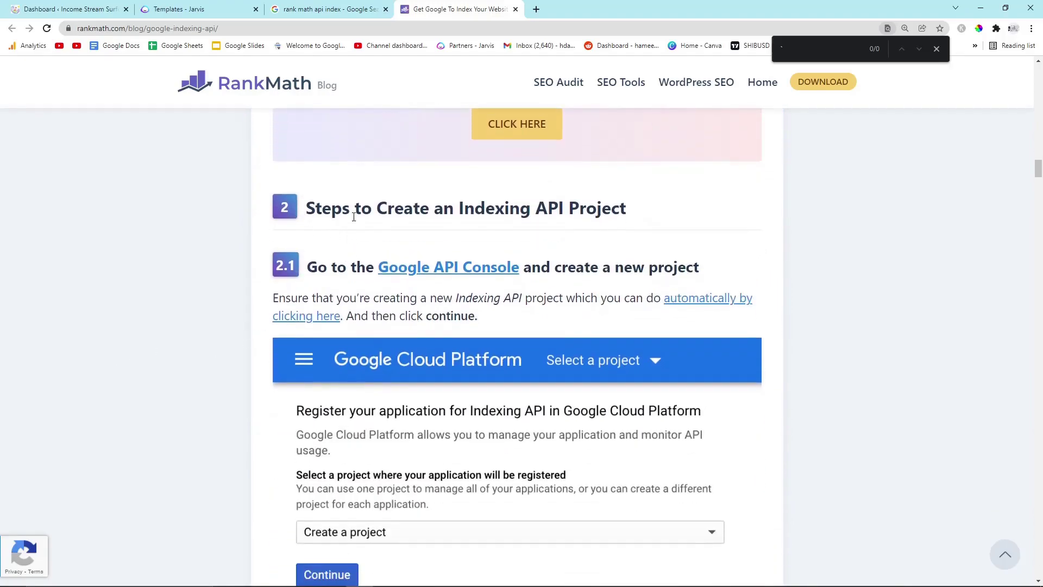
right_click(430, 278)
click(457, 282)
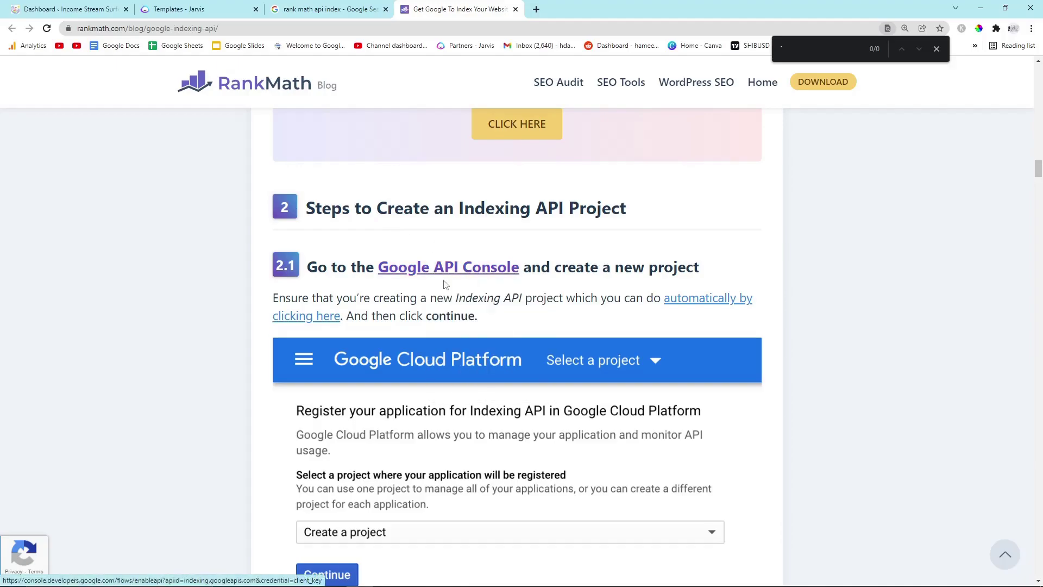
Finish skimming the guide and switch to the Google API Console tab
scroll(365, 289, down, 1)
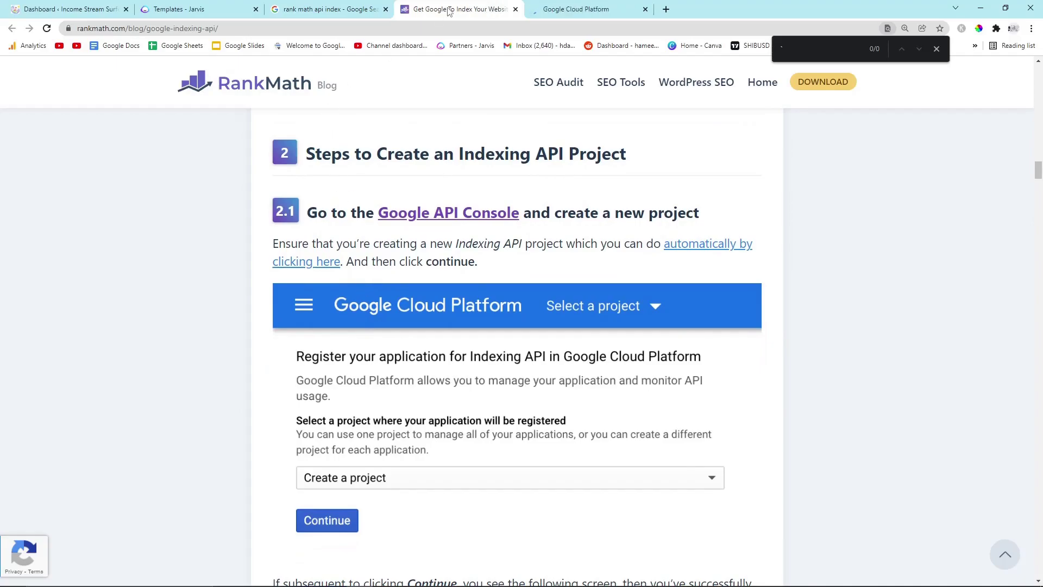
scroll(423, 140, down, 2)
scroll(423, 139, down, 2)
scroll(422, 140, down, 1)
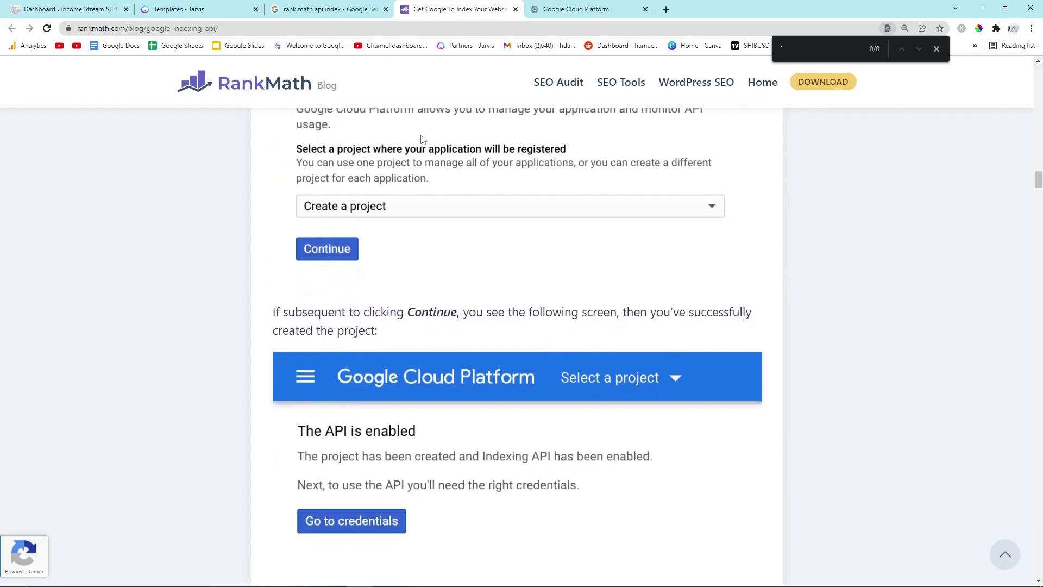
scroll(422, 140, up, 1)
scroll(429, 136, up, 1)
scroll(437, 129, up, 1)
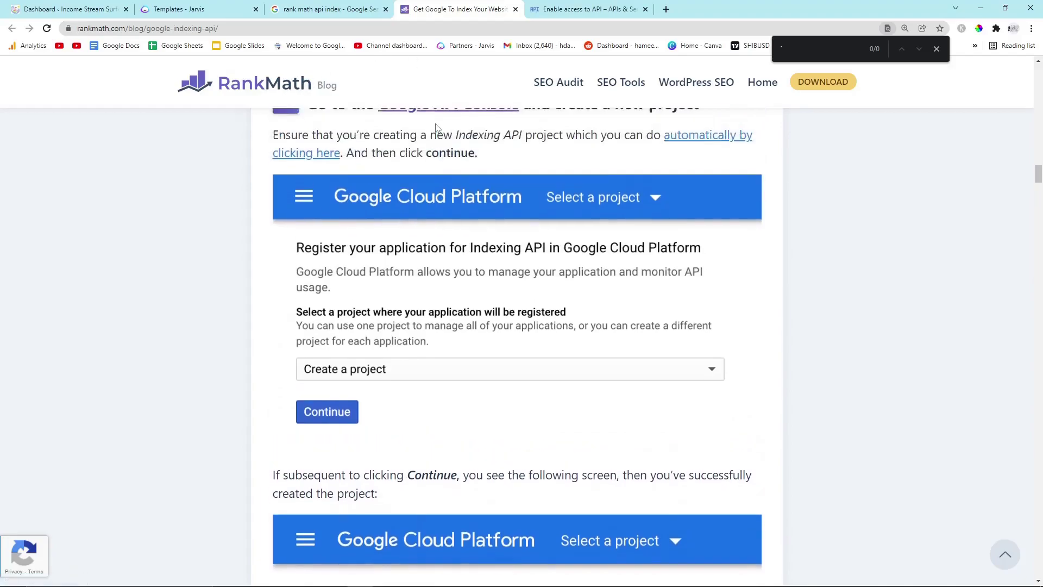
key(ctrl+Tab)
Create the incomestreamsurfer Cloud project for the Indexing API and check its dashboard
click(327, 107)
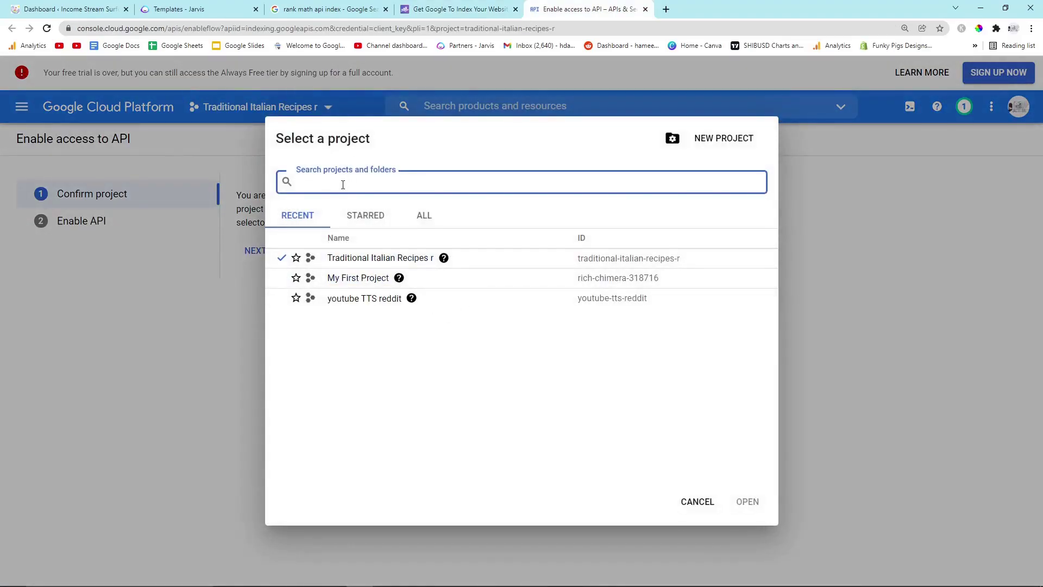
click(723, 139)
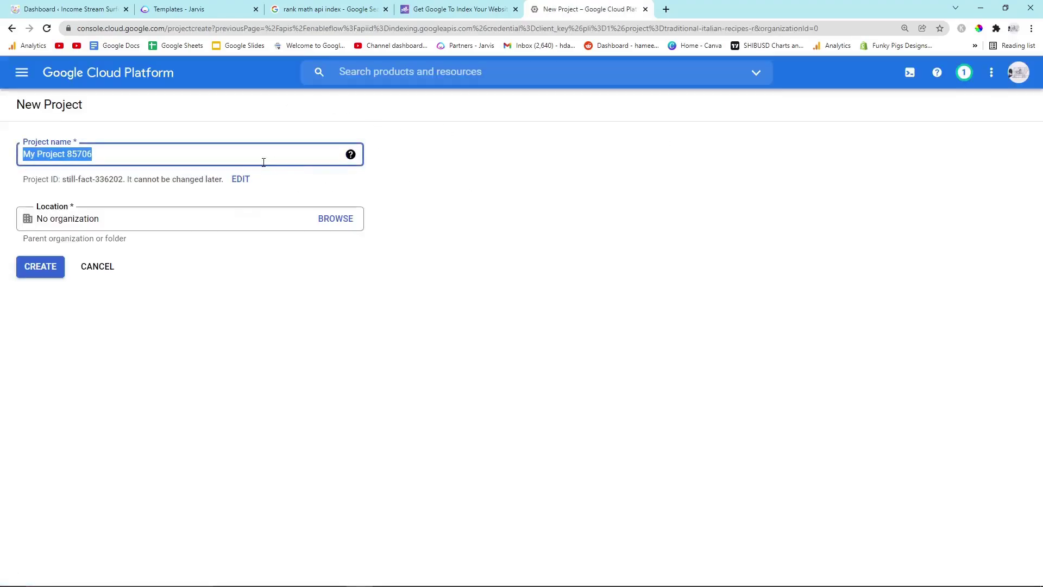
click(485, 11)
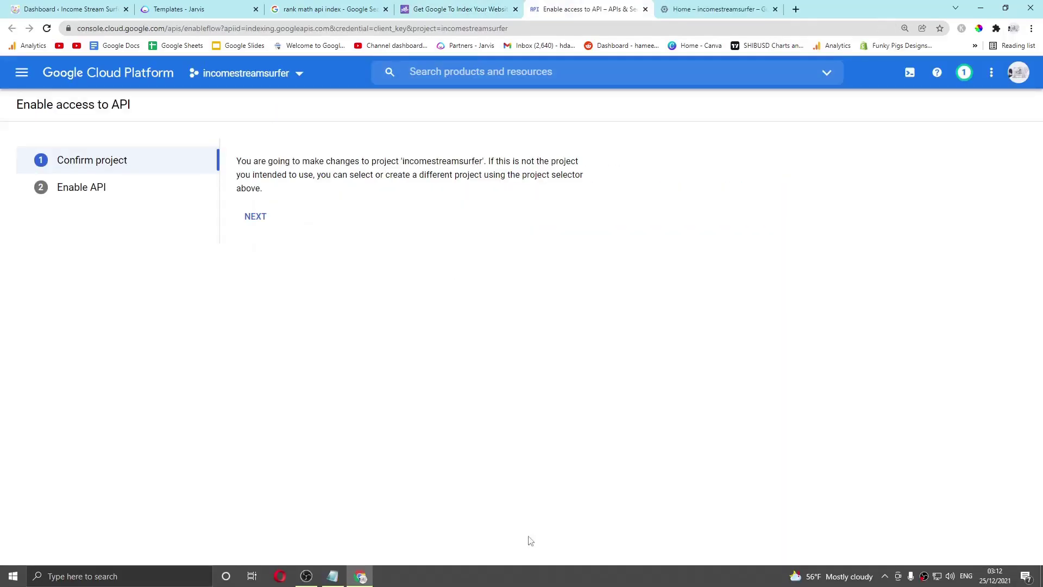
click(699, 8)
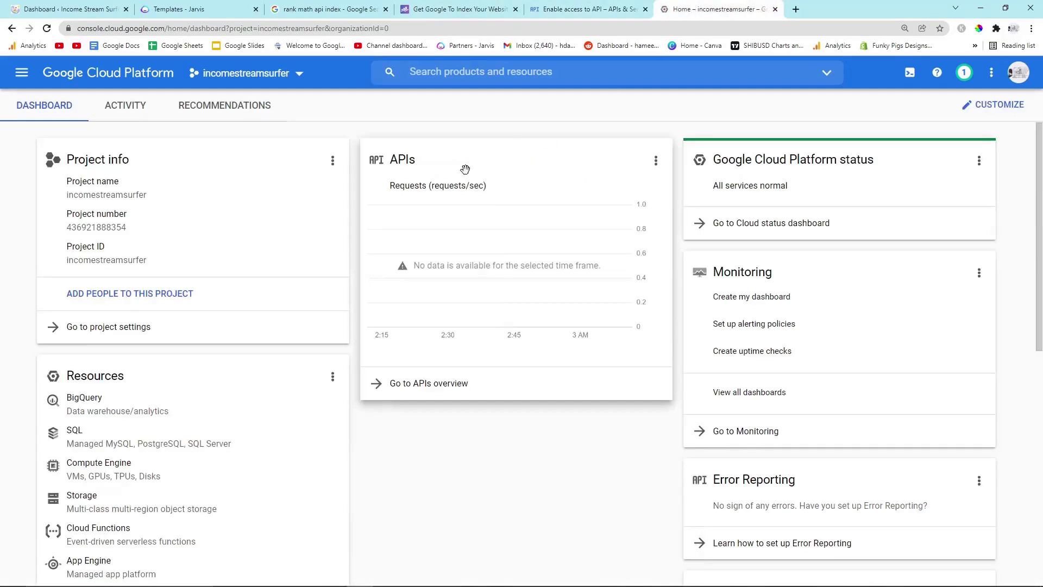
click(584, 7)
click(461, 9)
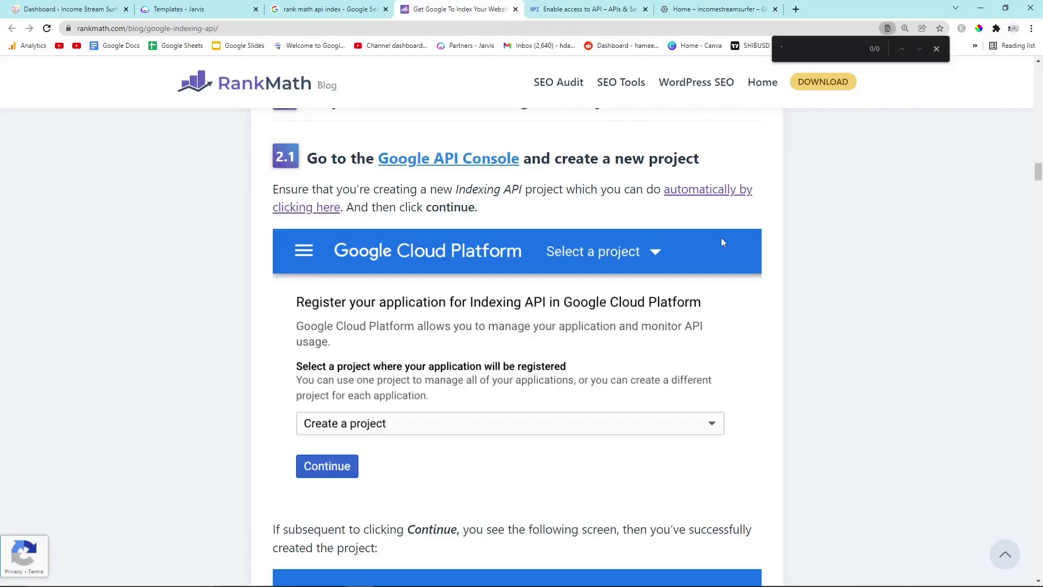
Confirm the incomestreamsurfer project and enable the Indexing API
click(590, 11)
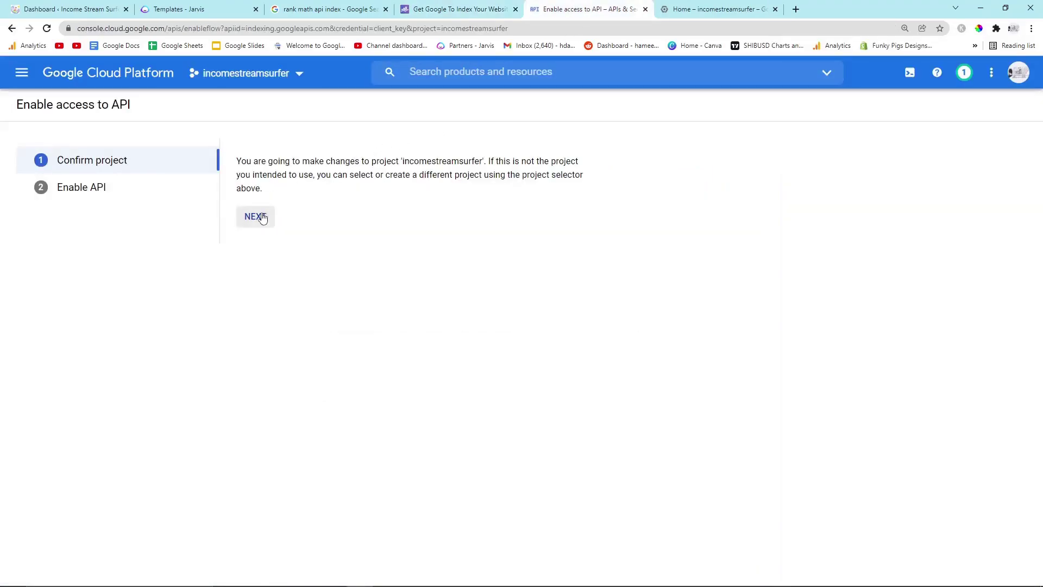
click(262, 217)
click(264, 188)
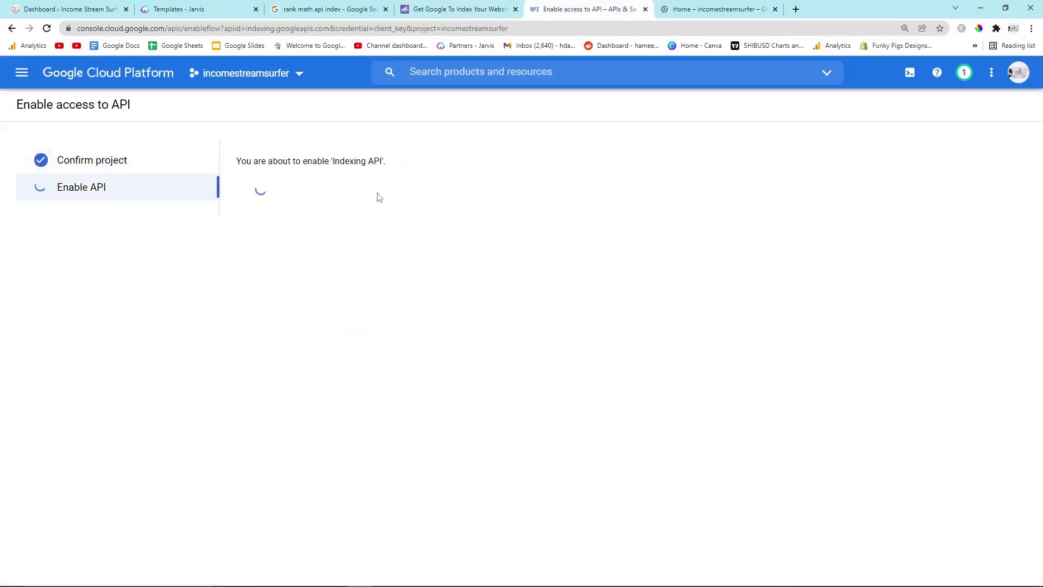
Check the enabling progress and scroll the guide to section 2.2 on service accounts
click(461, 8)
scroll(461, 200, down, 3)
scroll(449, 237, down, 3)
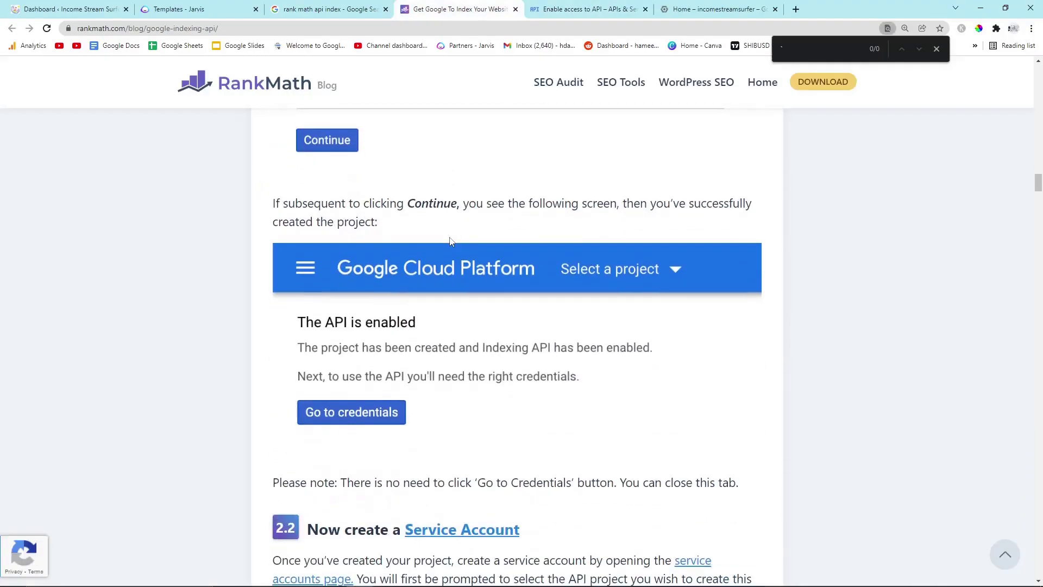
scroll(449, 240, down, 4)
scroll(450, 242, up, 2)
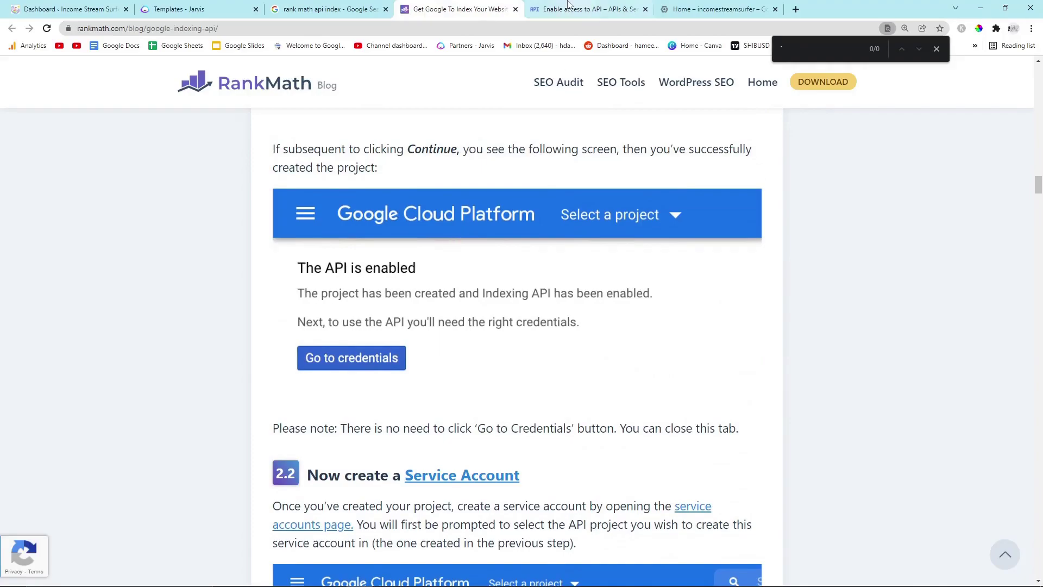
click(584, 9)
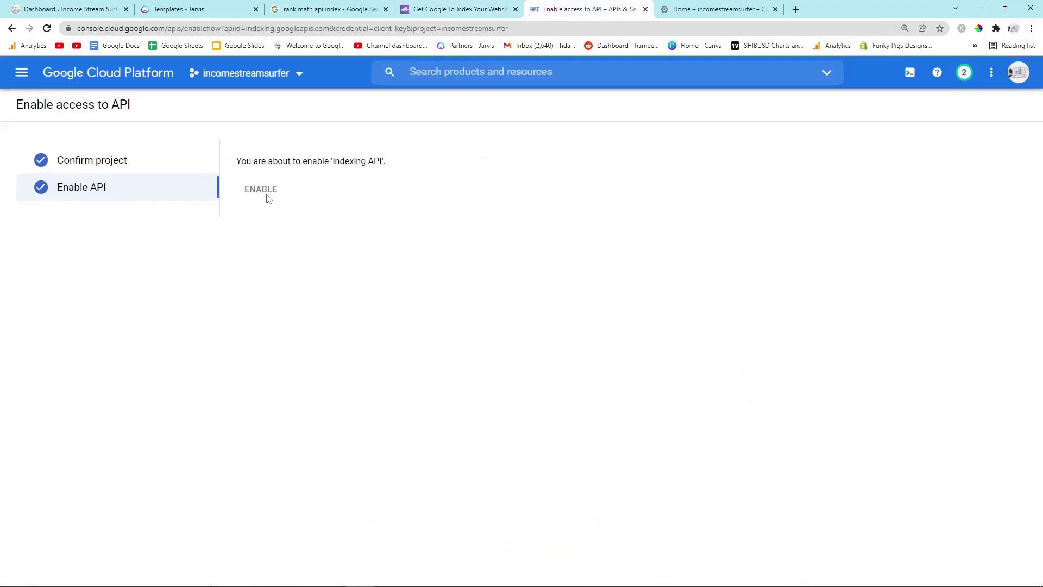
key(ctrl+shift+Tab)
scroll(437, 236, up, 2)
scroll(440, 234, down, 1)
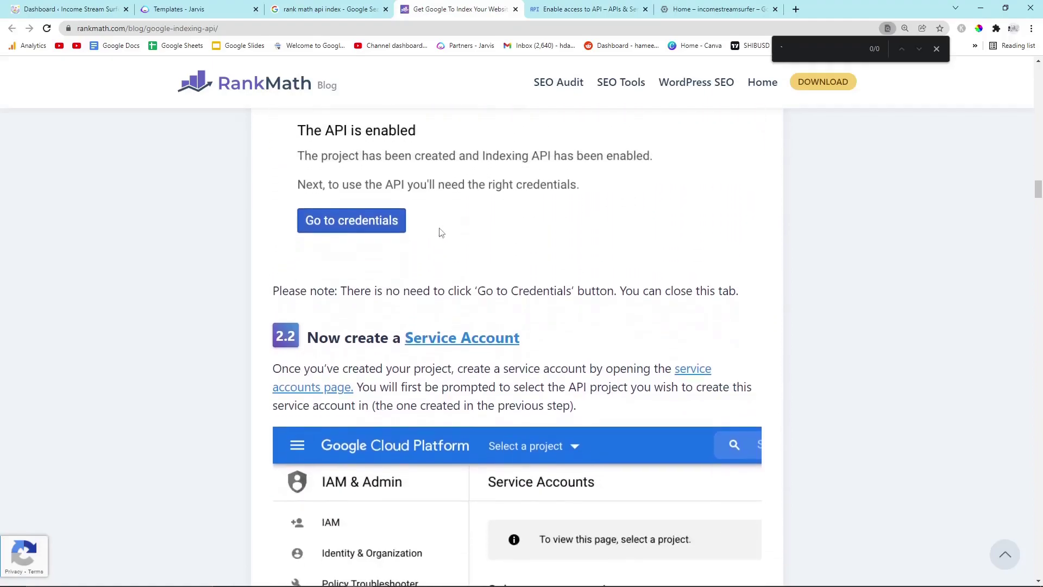
scroll(441, 232, down, 1)
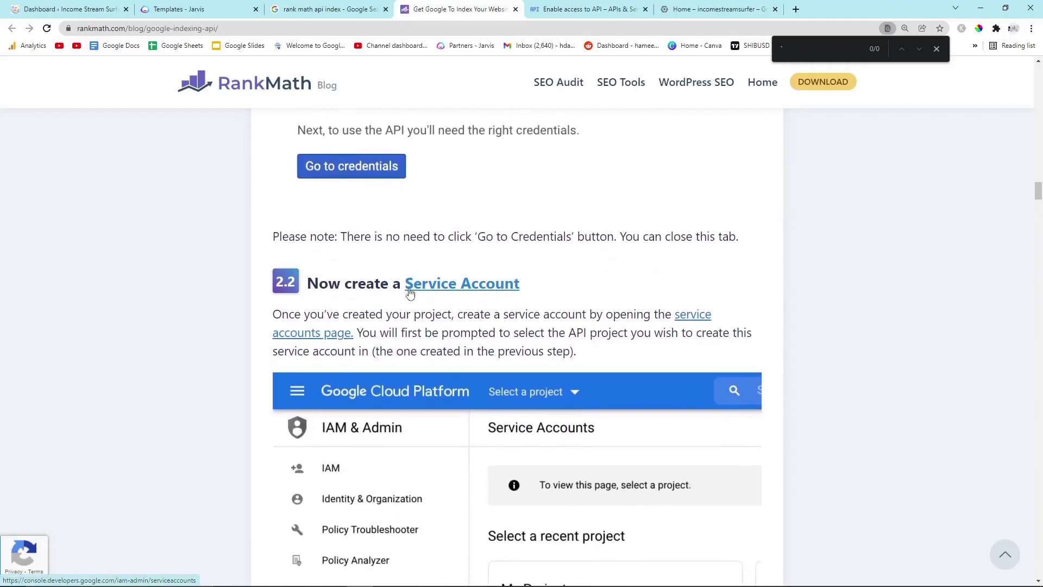
scroll(410, 293, down, 1)
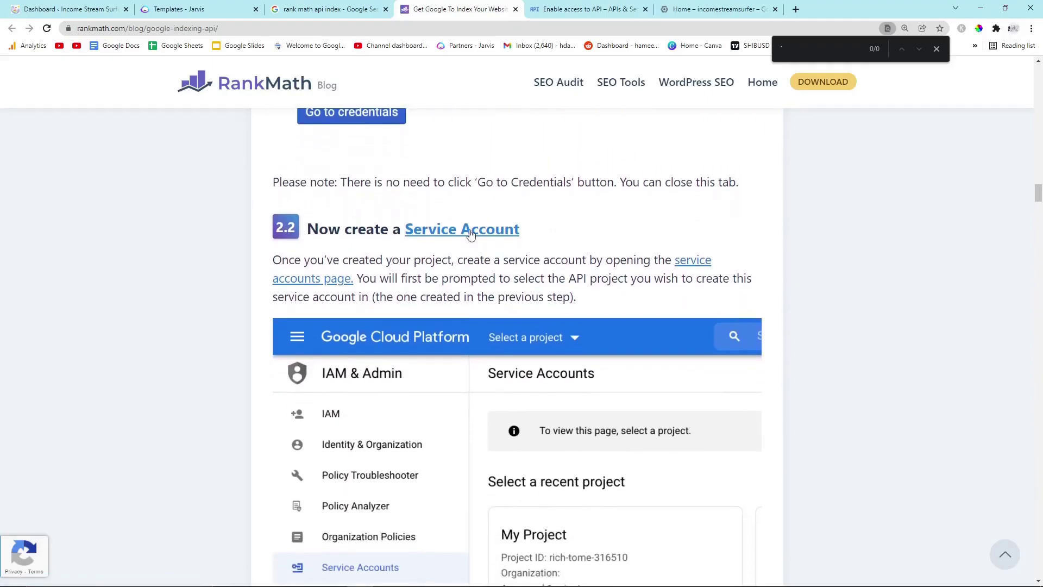
Open the incomestreamsurfer project's service accounts and start a new service account
click(689, 272)
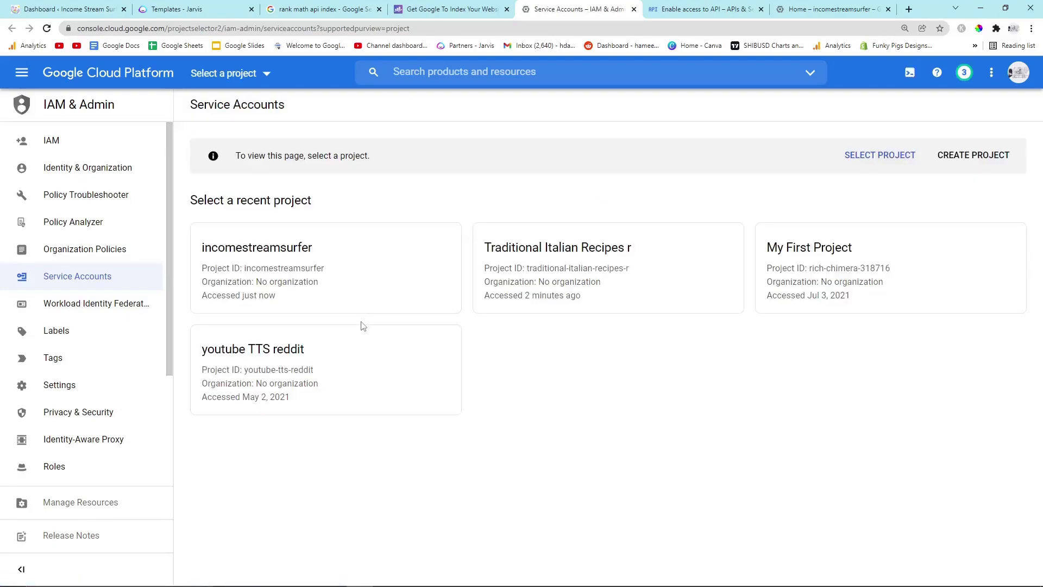
click(286, 254)
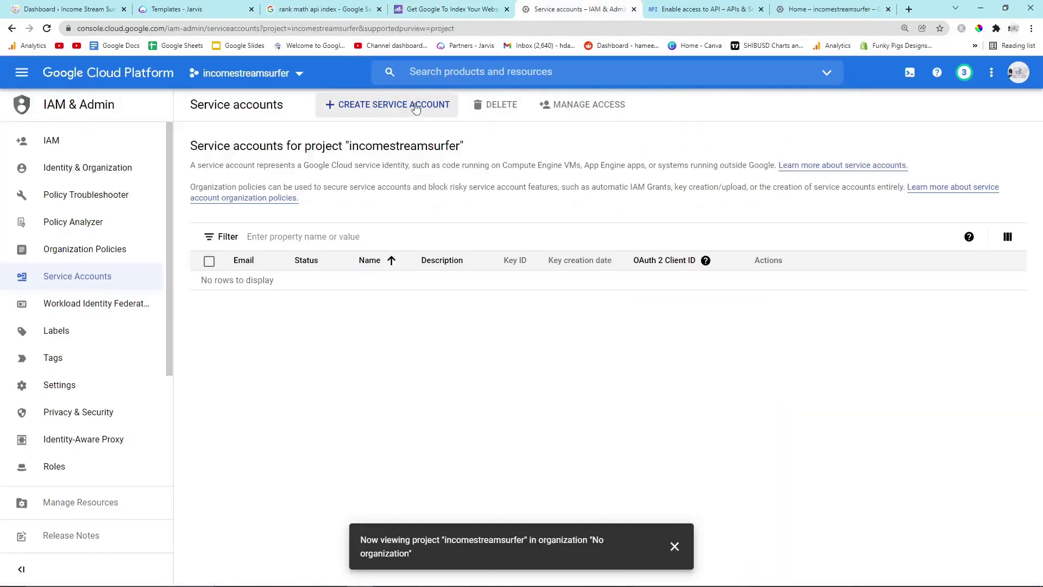
click(392, 113)
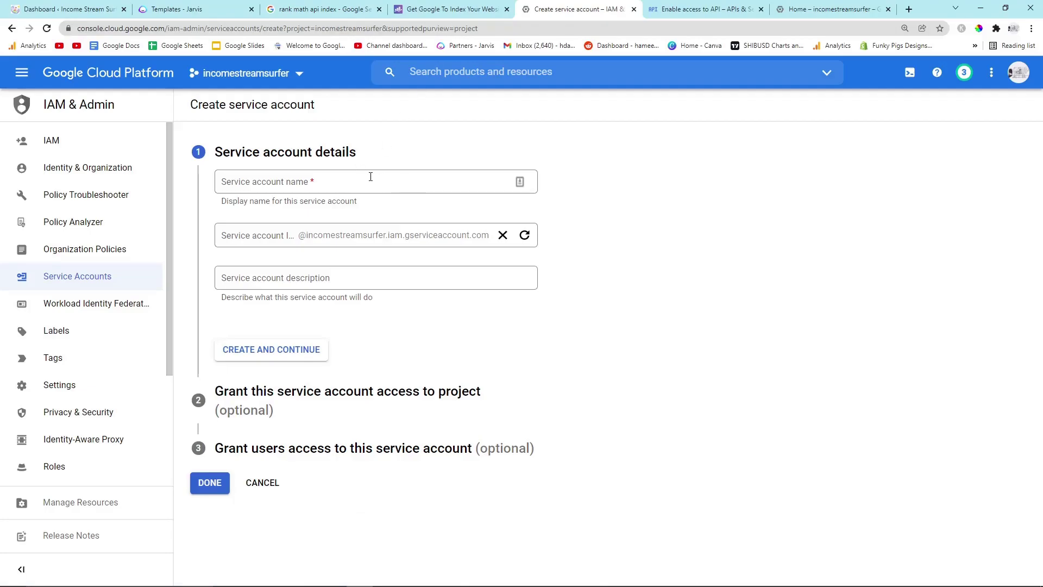
key(alt+Tab)
key(Tab)
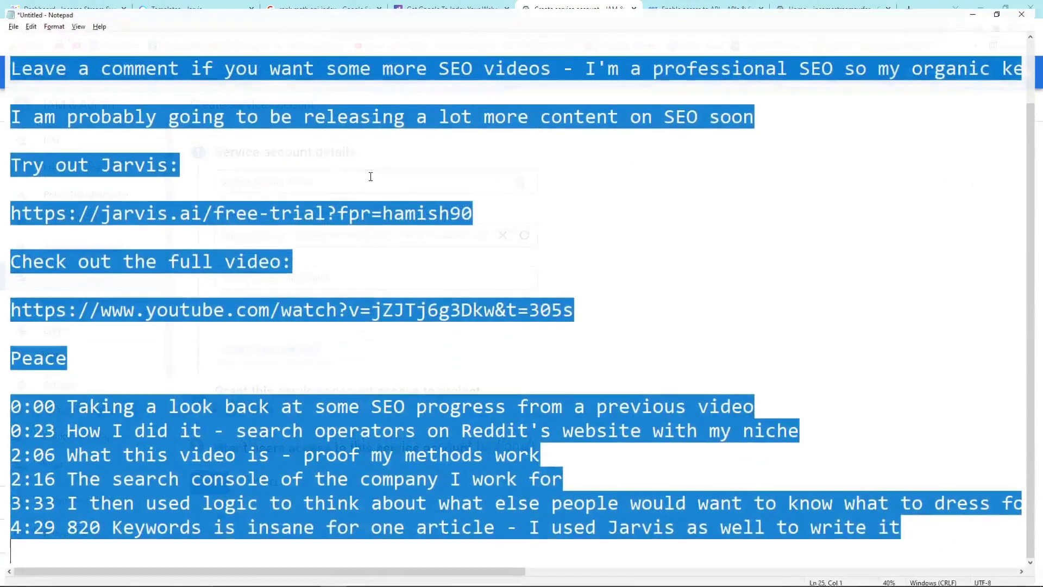
key(alt+Tab)
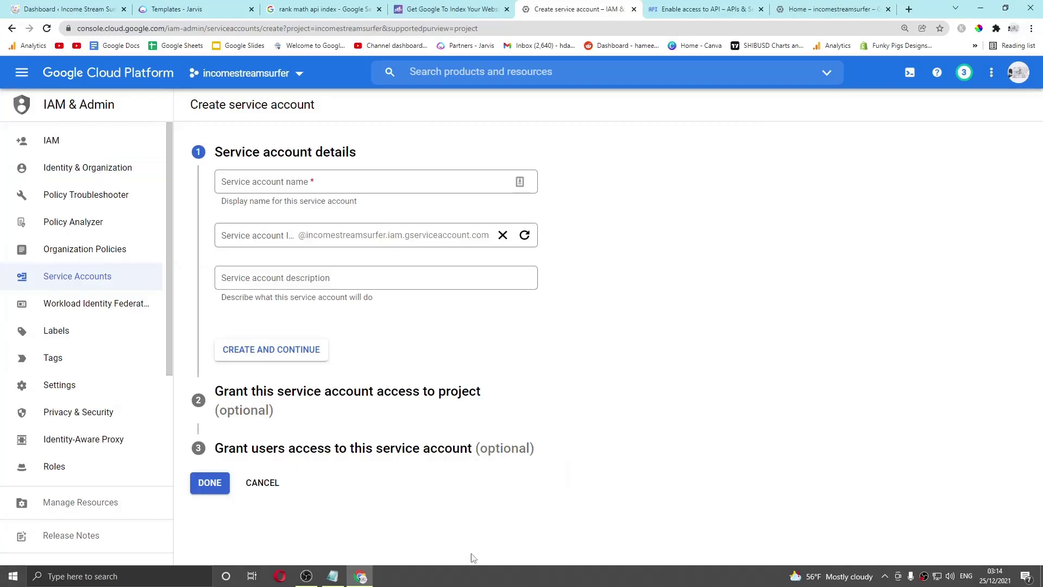
Name the service account incomestreamsurfer, describe it as 'index my content', and create it
click(364, 184)
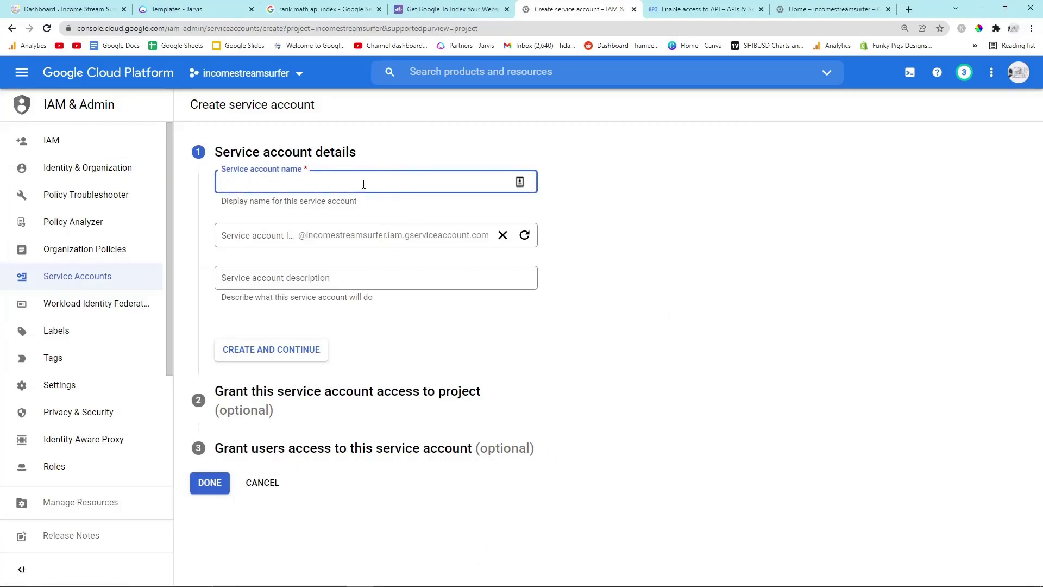
text(incomestreams)
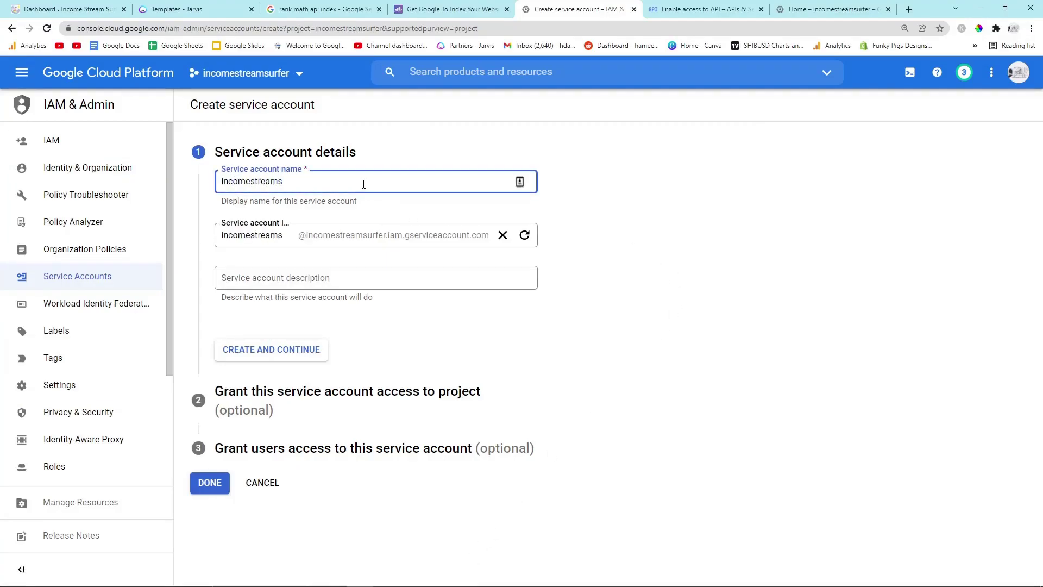
text(urfer)
key(Tab)
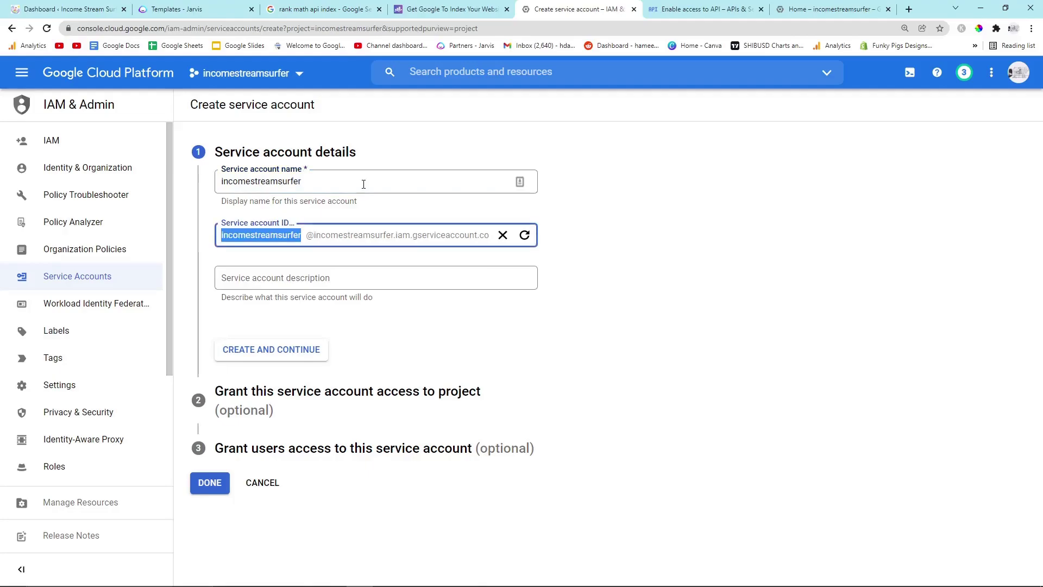
key(Tab)
click(302, 284)
text(to index my content)
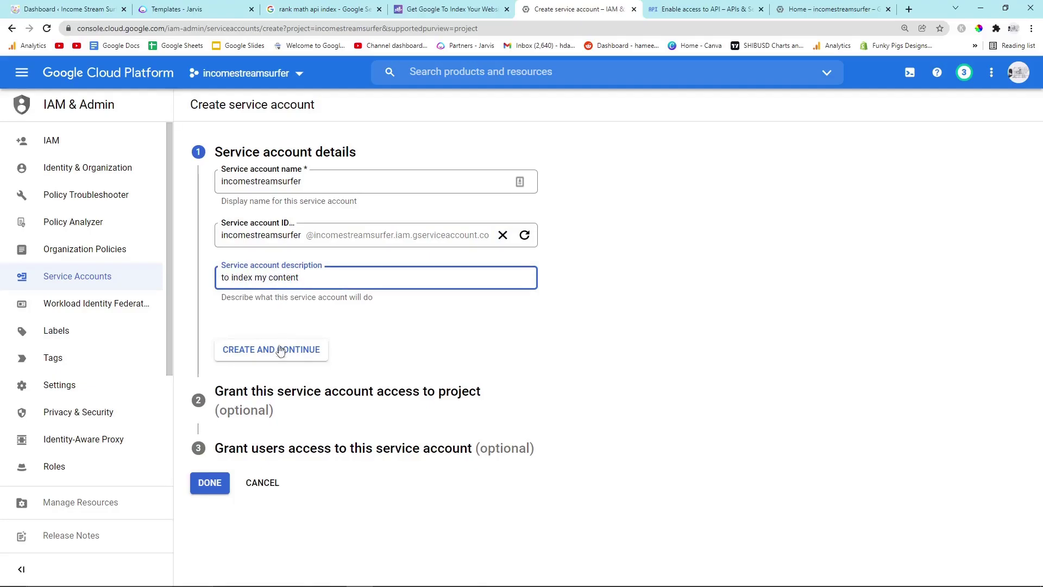
click(281, 350)
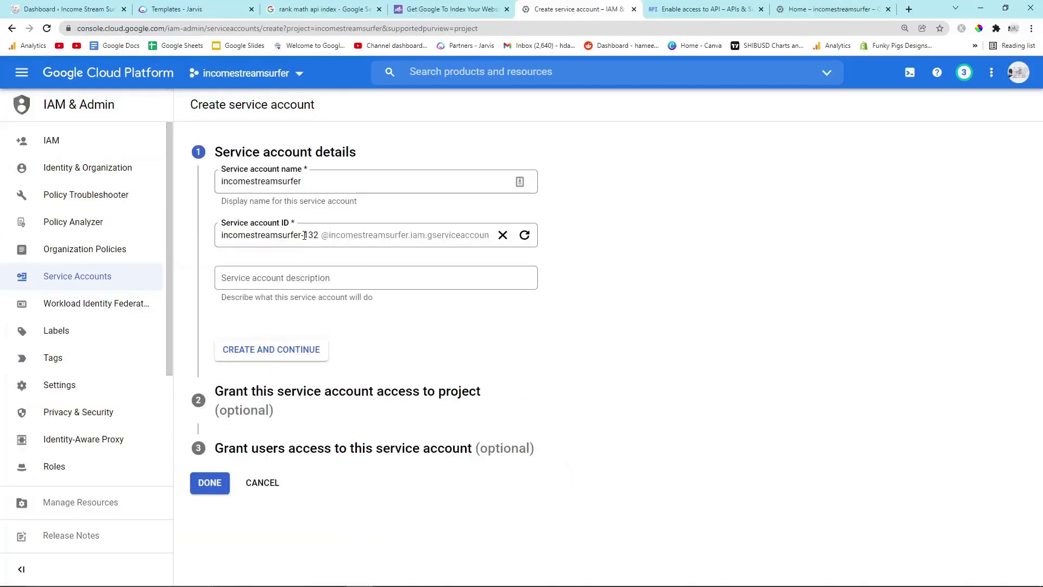
triple_click(305, 235)
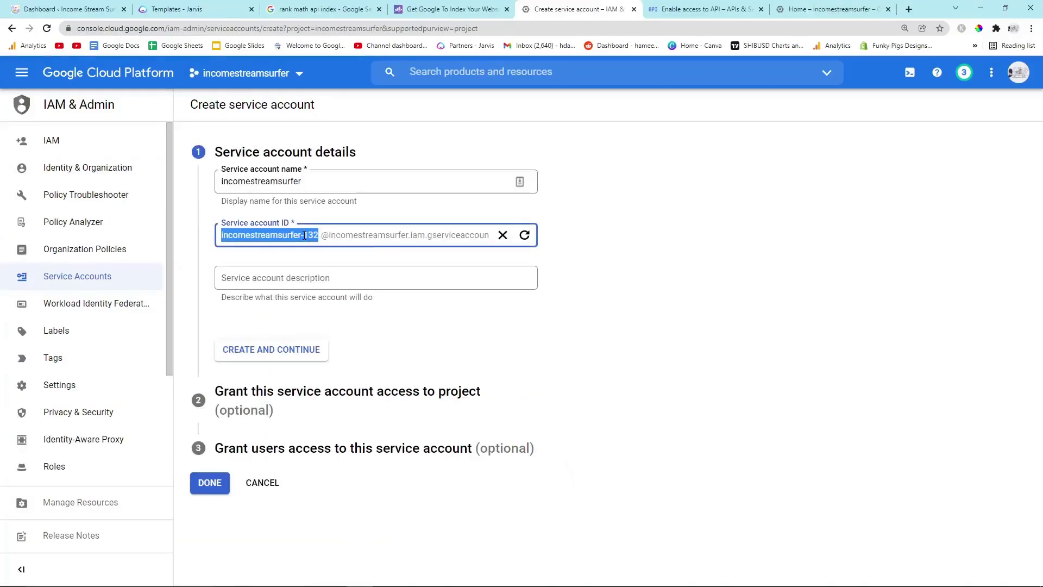
click(631, 274)
click(333, 282)
text(index my content)
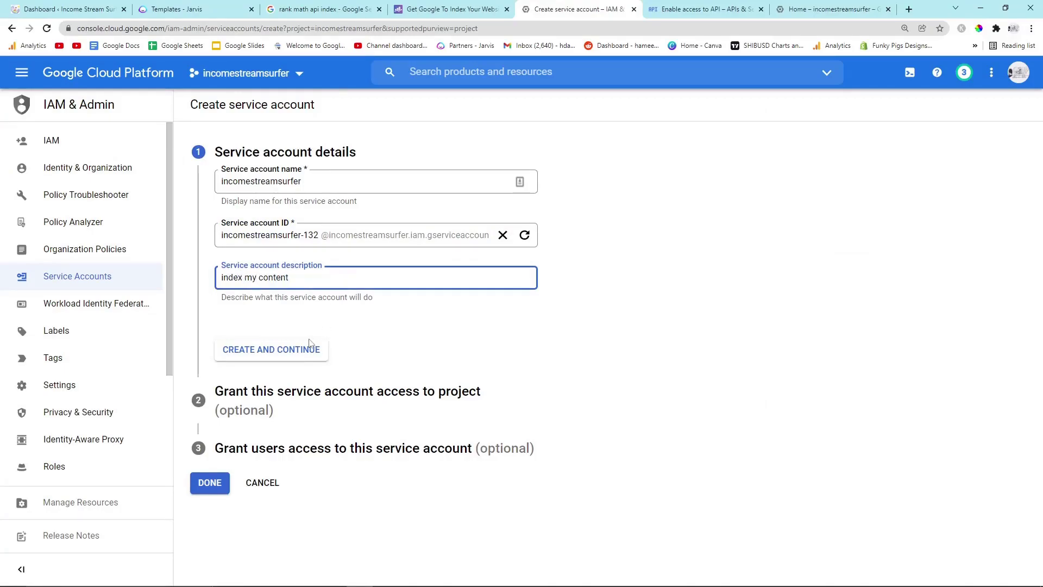
click(310, 345)
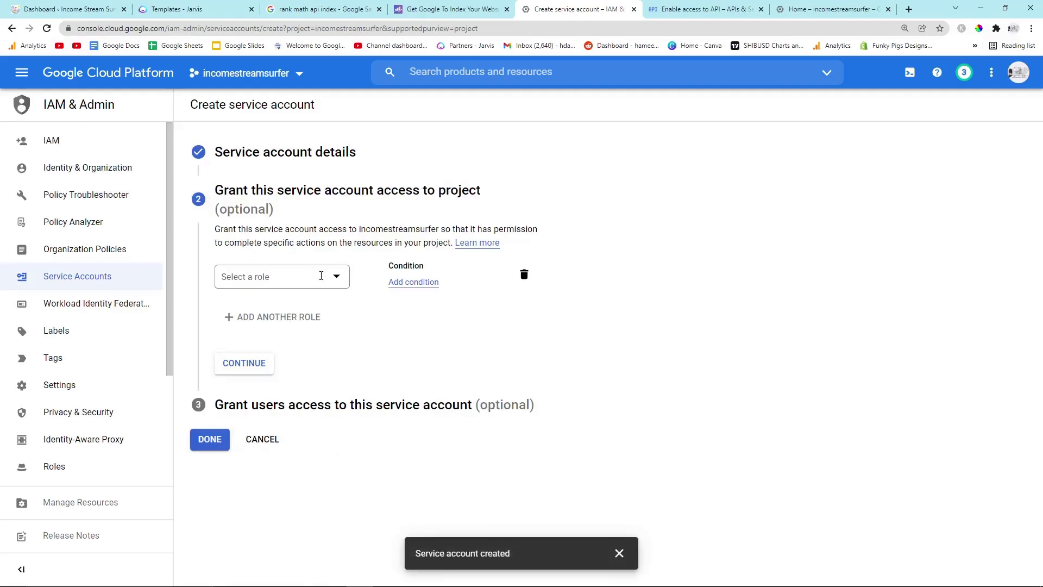
Grant the service account the Owner role and finish creating it
click(309, 276)
click(352, 336)
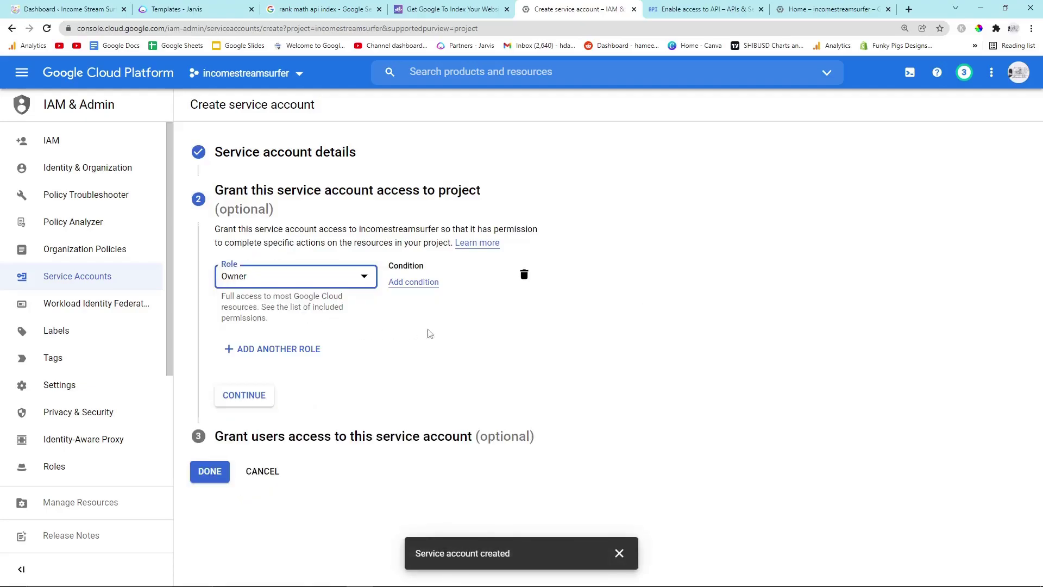
click(257, 400)
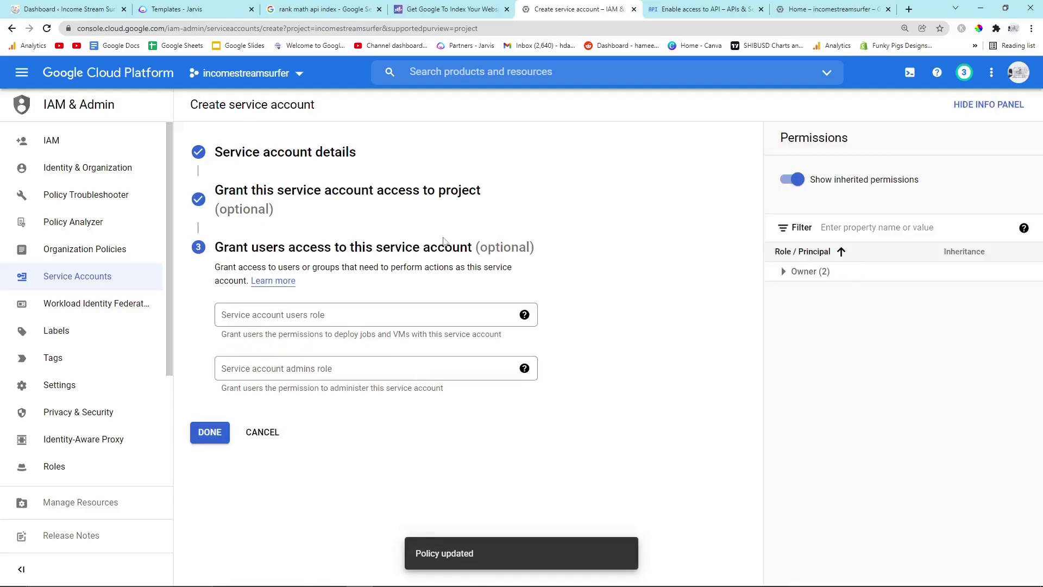
click(210, 432)
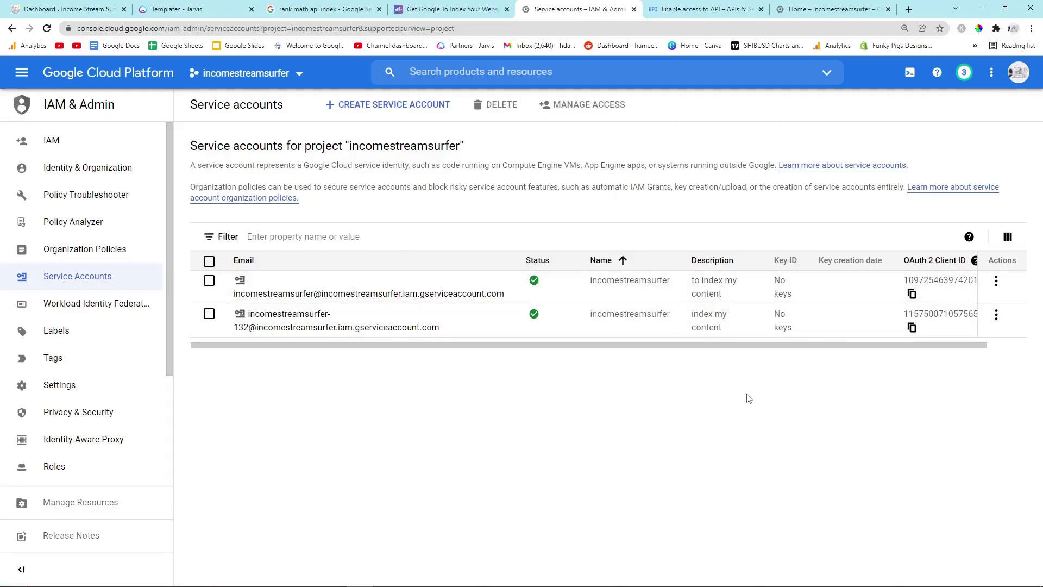
Create a new JSON private key for the second service account and save the file
scroll(543, 326, right, 1)
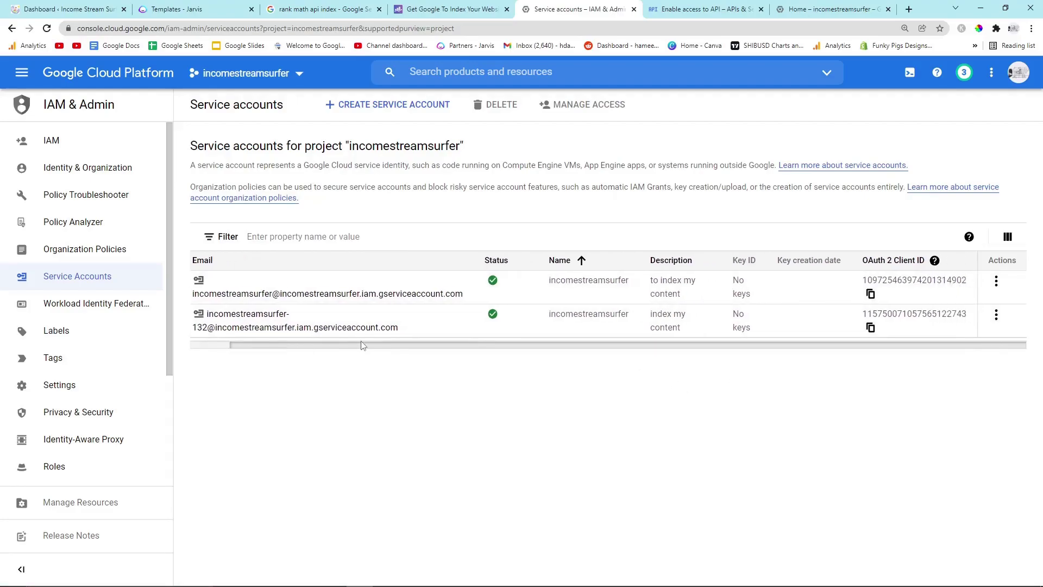
click(996, 314)
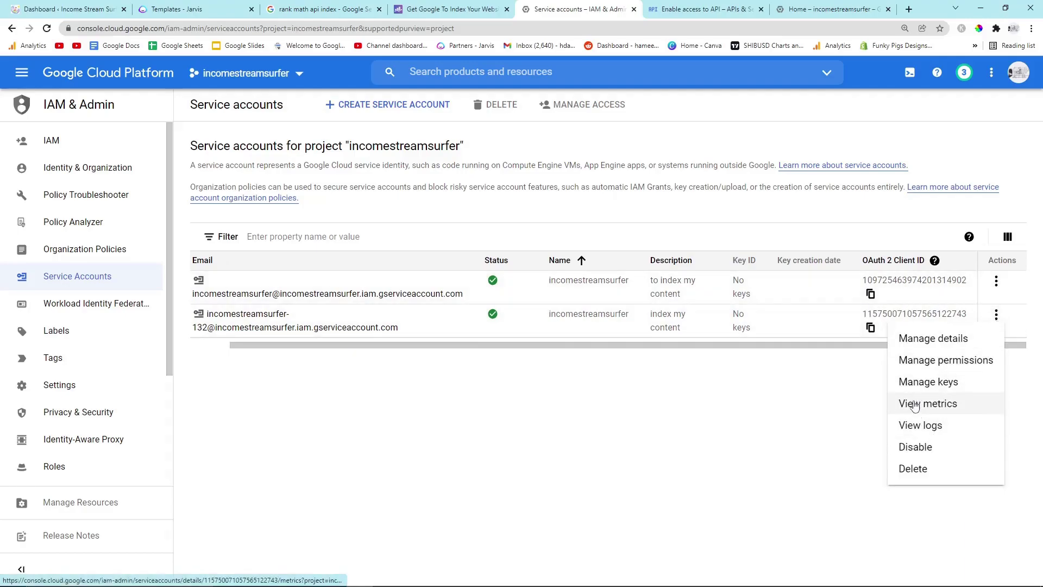
click(924, 383)
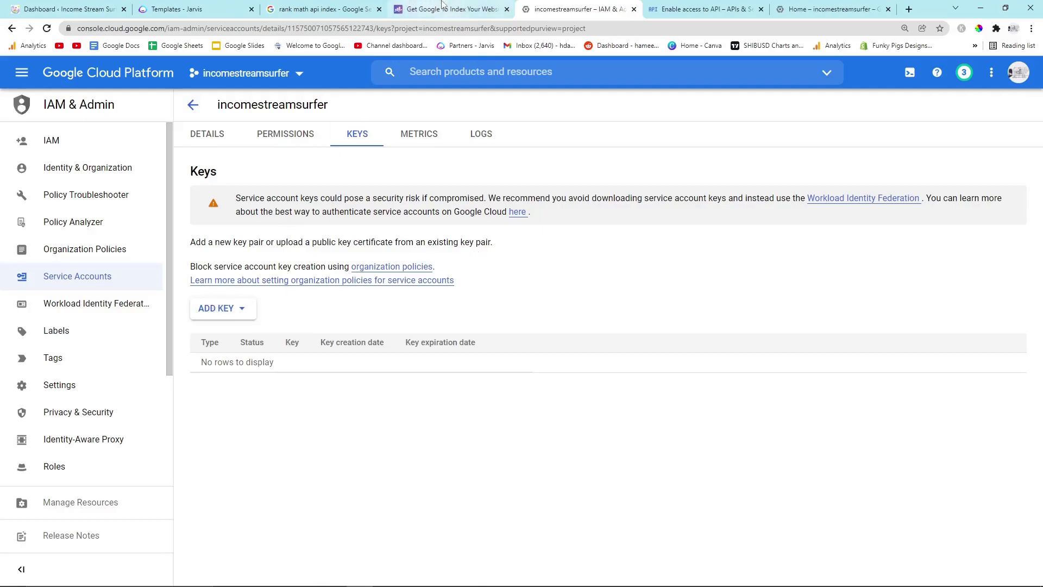
click(226, 312)
click(235, 336)
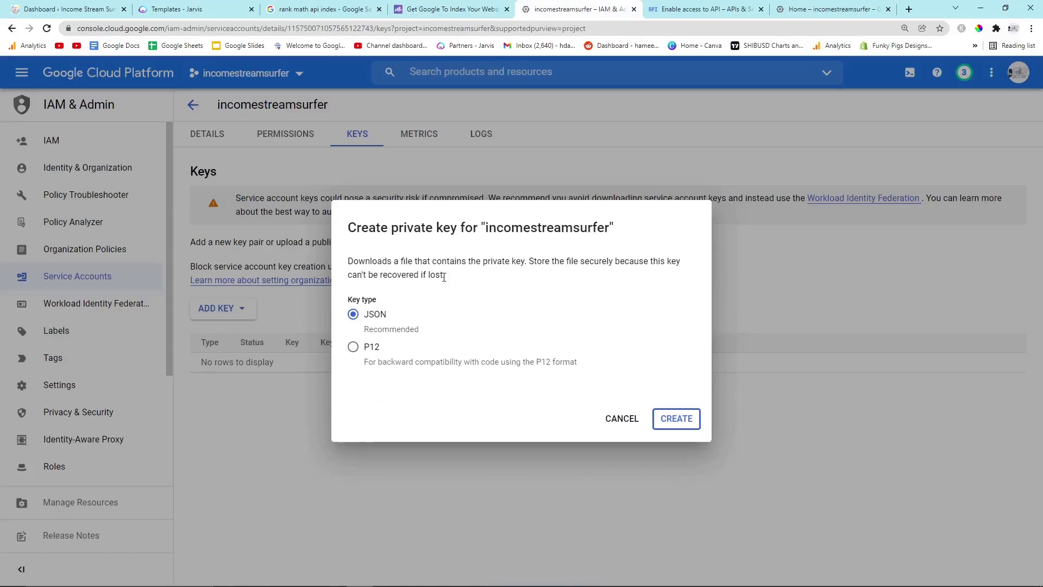
click(687, 418)
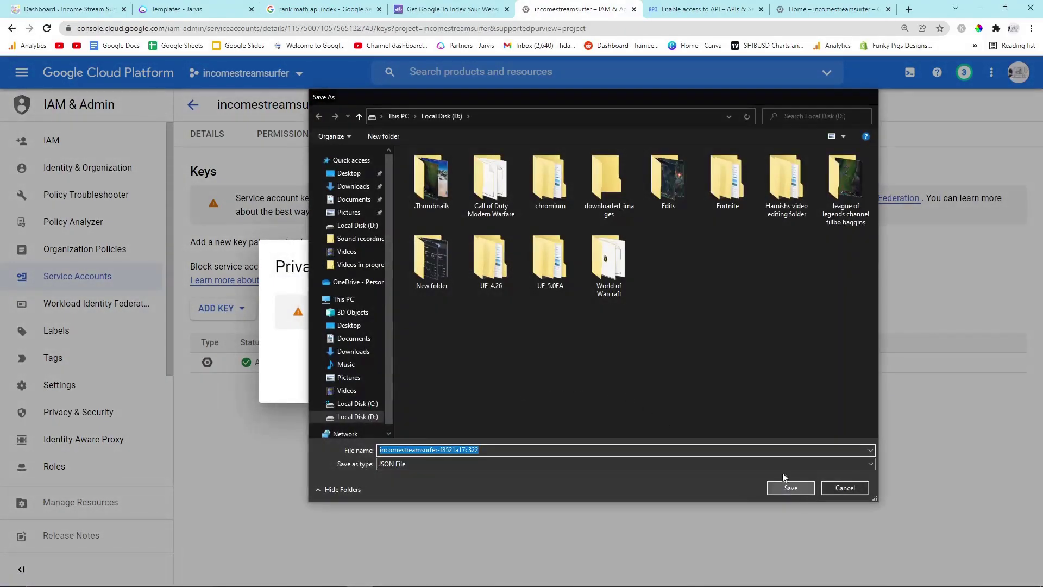
click(799, 492)
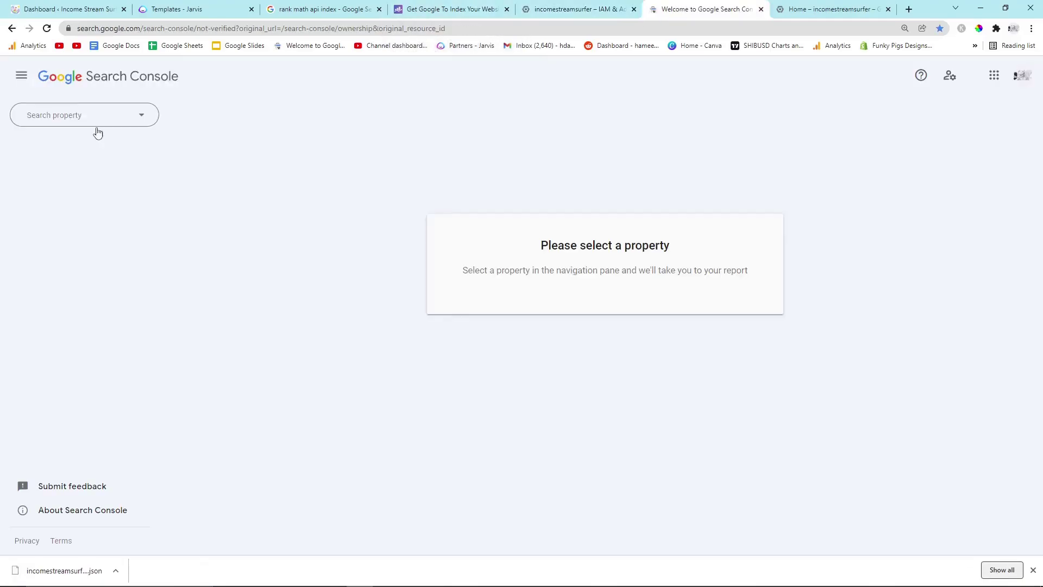
Switch Search Console to the incomestreamsurfers.com property
click(105, 115)
click(145, 283)
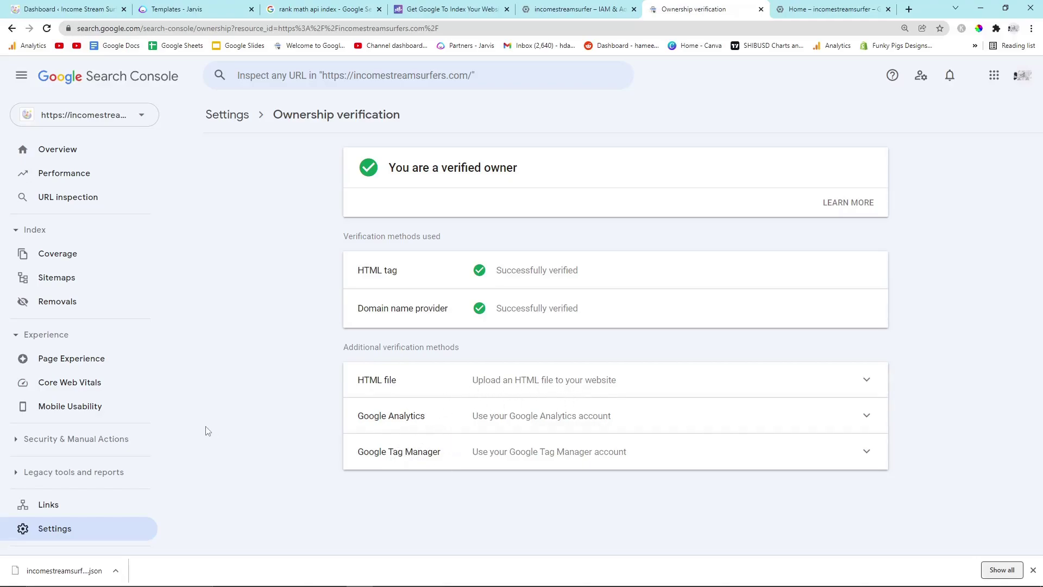
Start adding incomestreamsurfer-132 as a new user with Owner permission
click(86, 530)
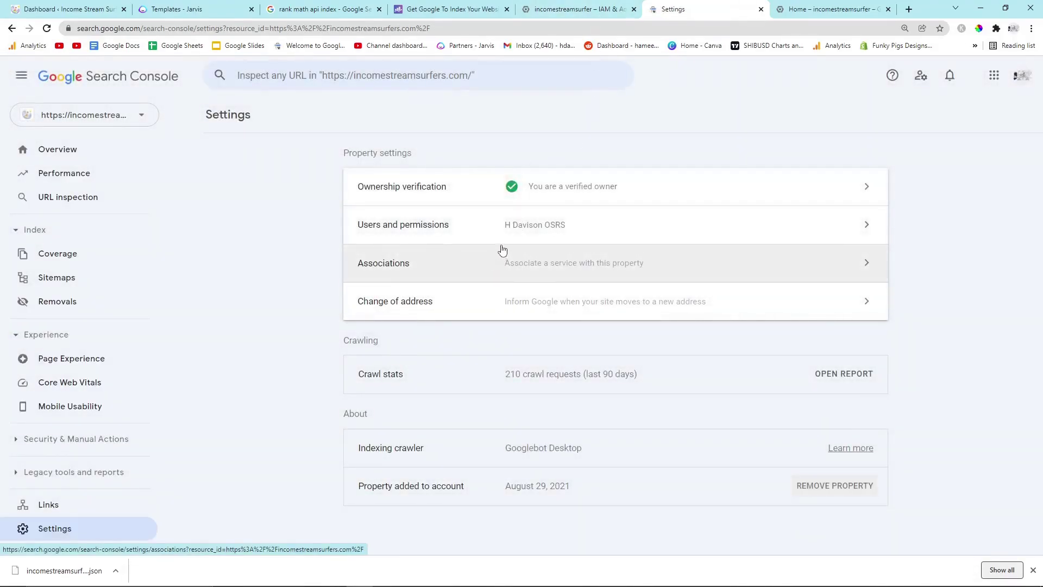
click(402, 227)
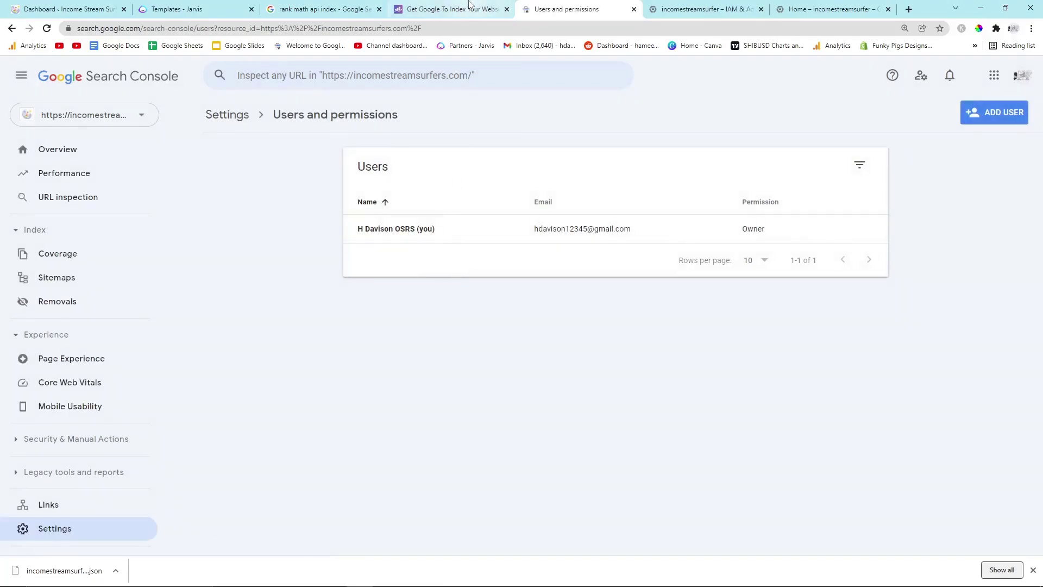
click(999, 116)
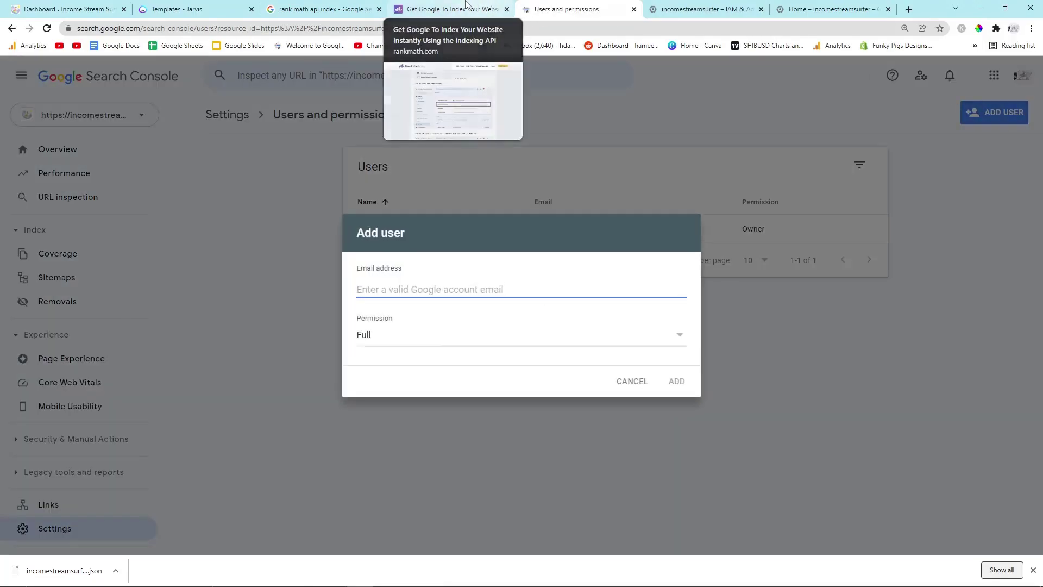
click(434, 289)
text(incomestreamsurfer-132)
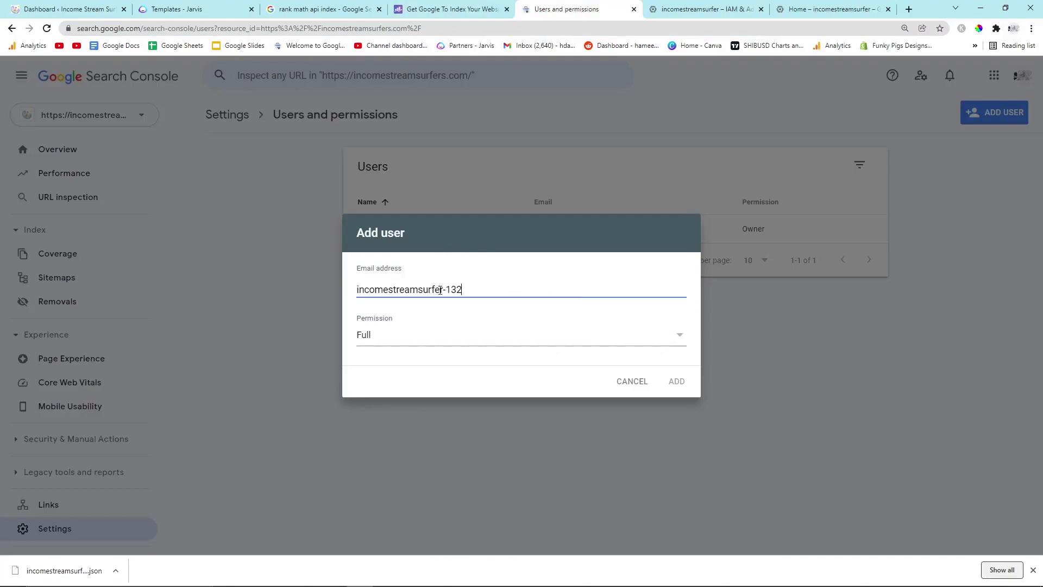
drag(478, 295, 321, 291)
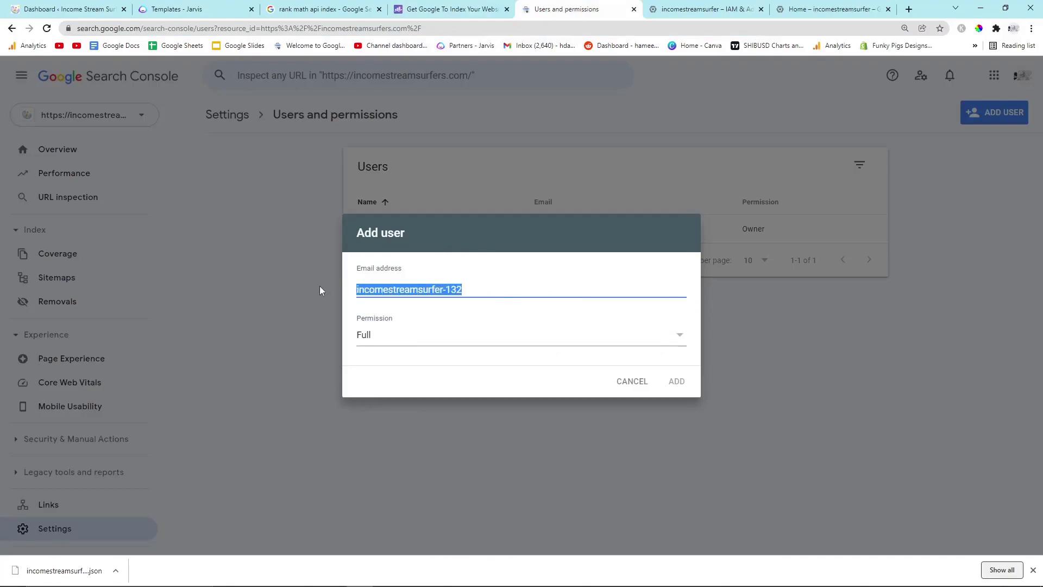
click(442, 262)
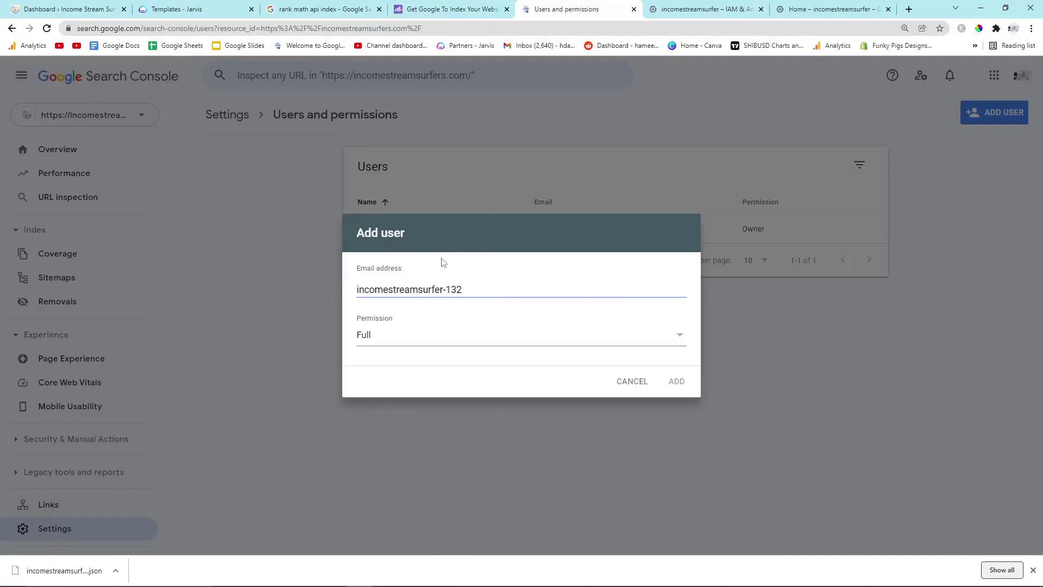
click(453, 335)
click(377, 319)
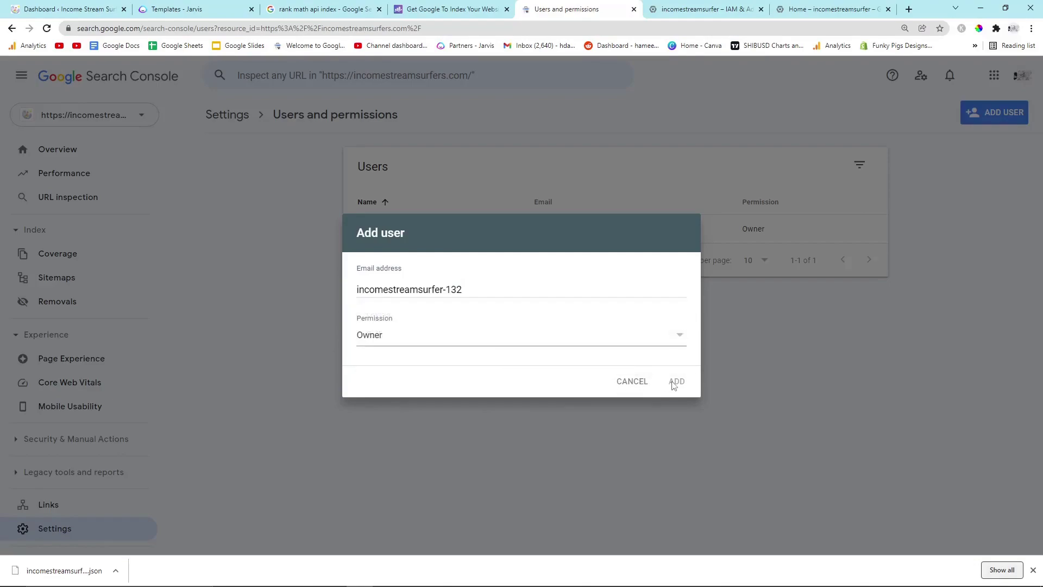
Copy the service account's full email from Cloud and add it as Owner
click(679, 8)
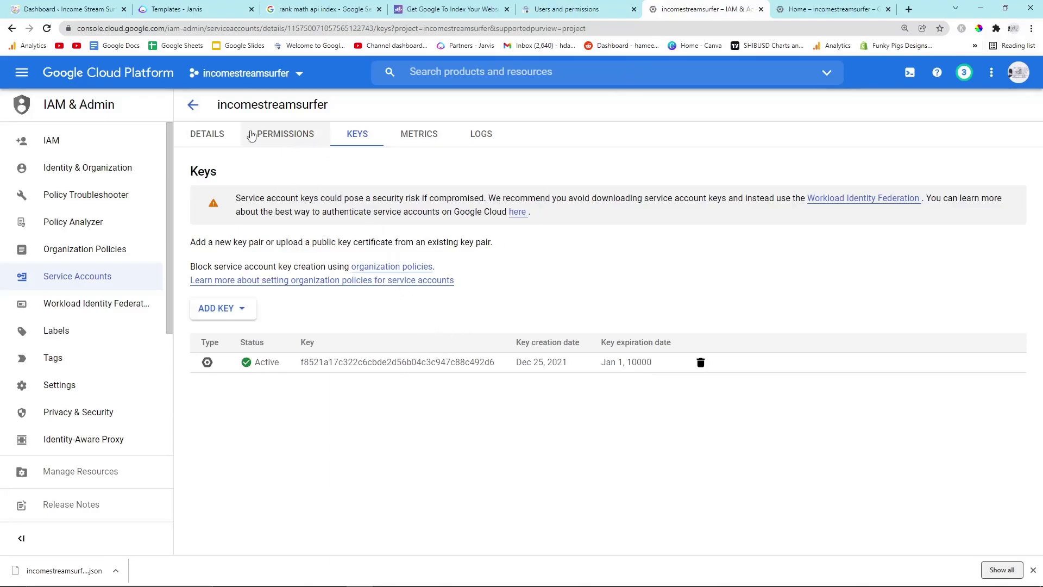
click(193, 104)
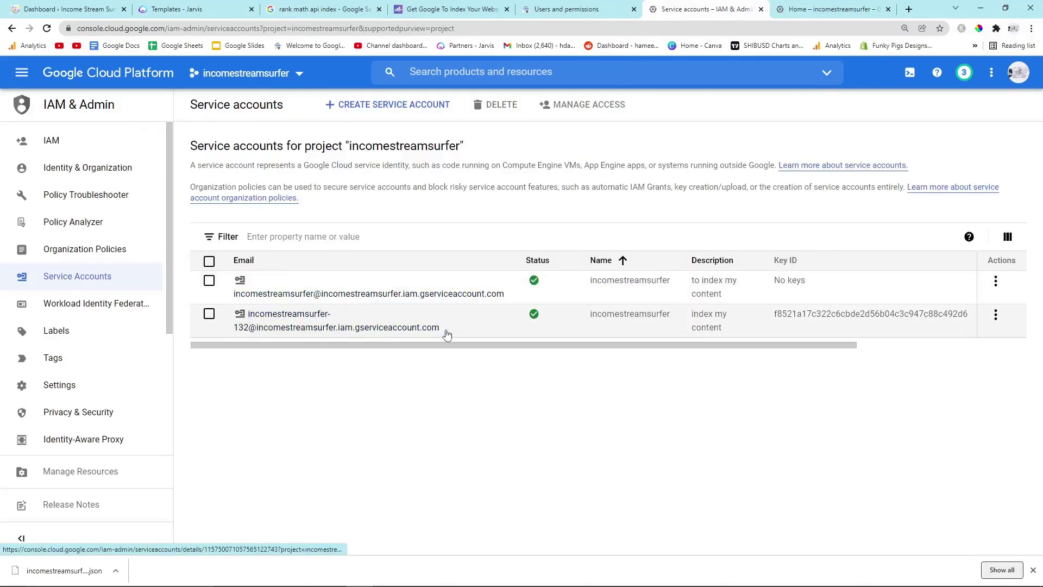
drag(441, 328, 248, 314)
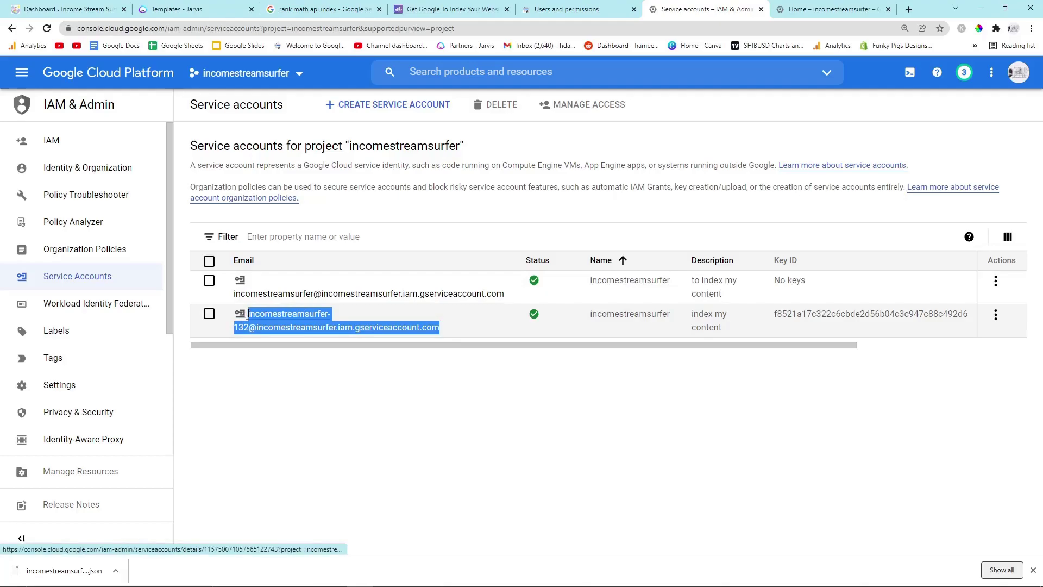
click(538, 9)
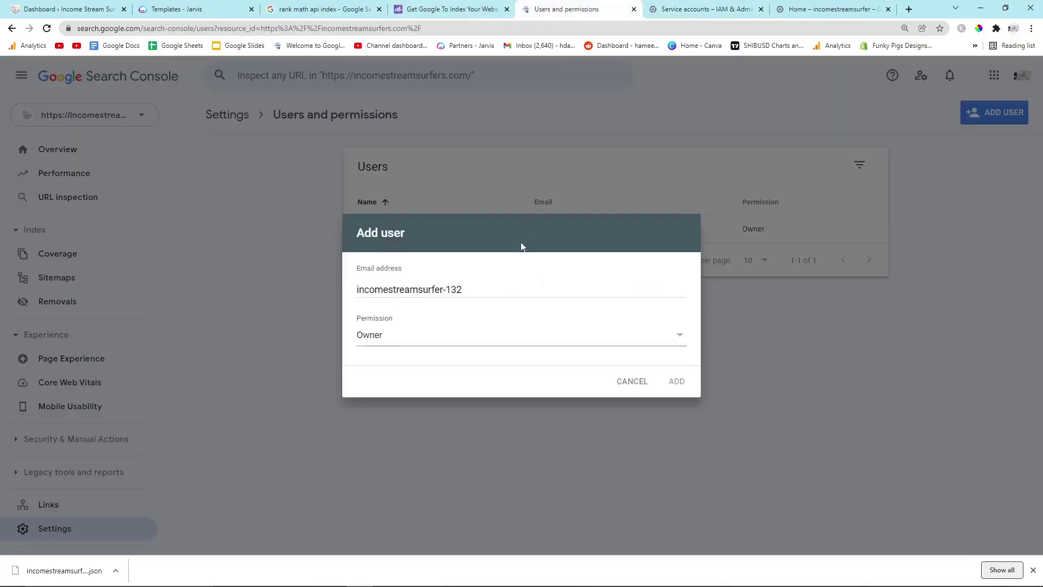
click(677, 381)
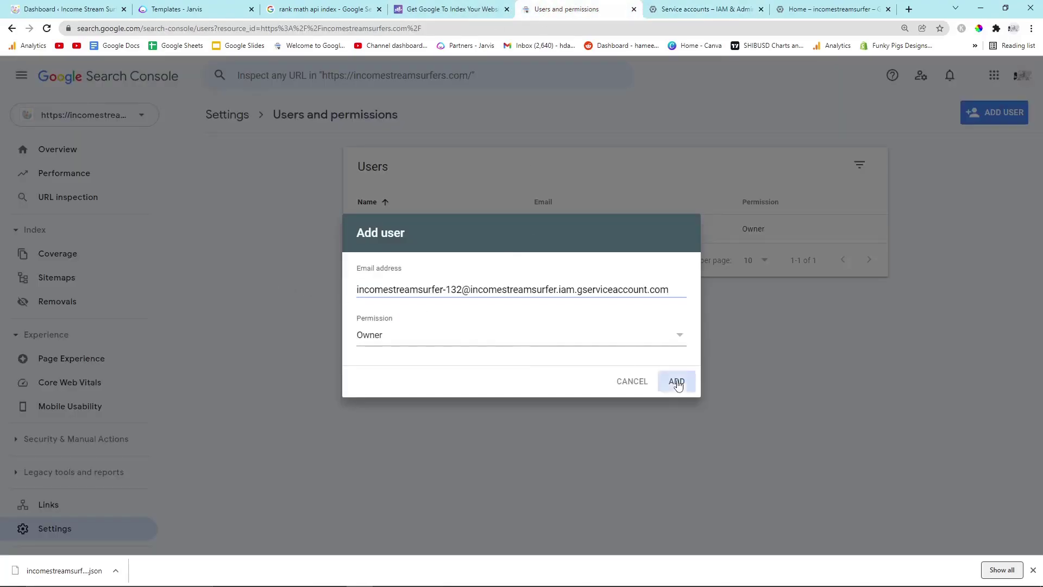
Confirm the service account is listed as Owner and scroll to the guide's next step
click(451, 11)
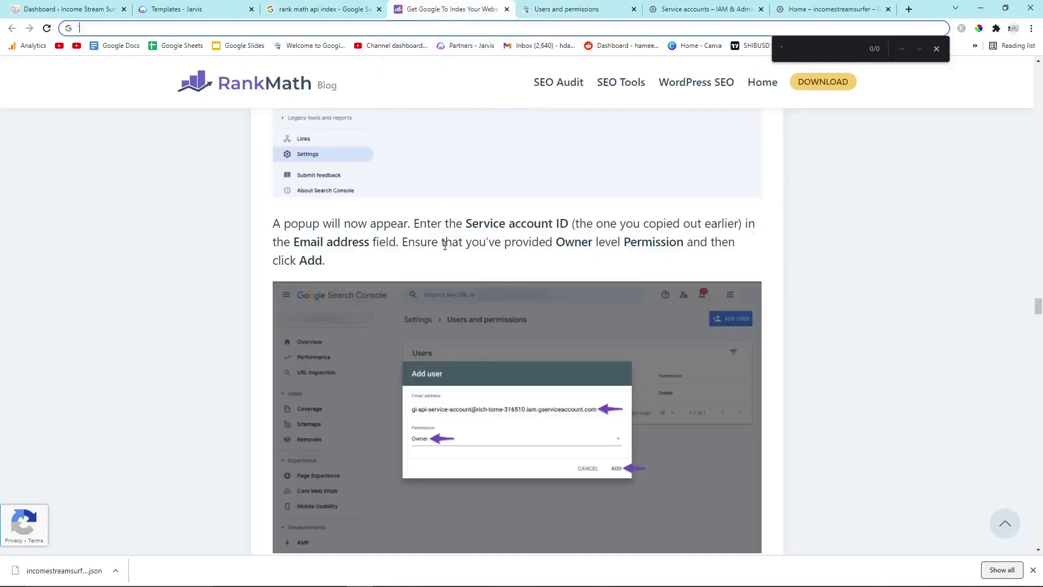
scroll(444, 246, down, 1)
click(565, 9)
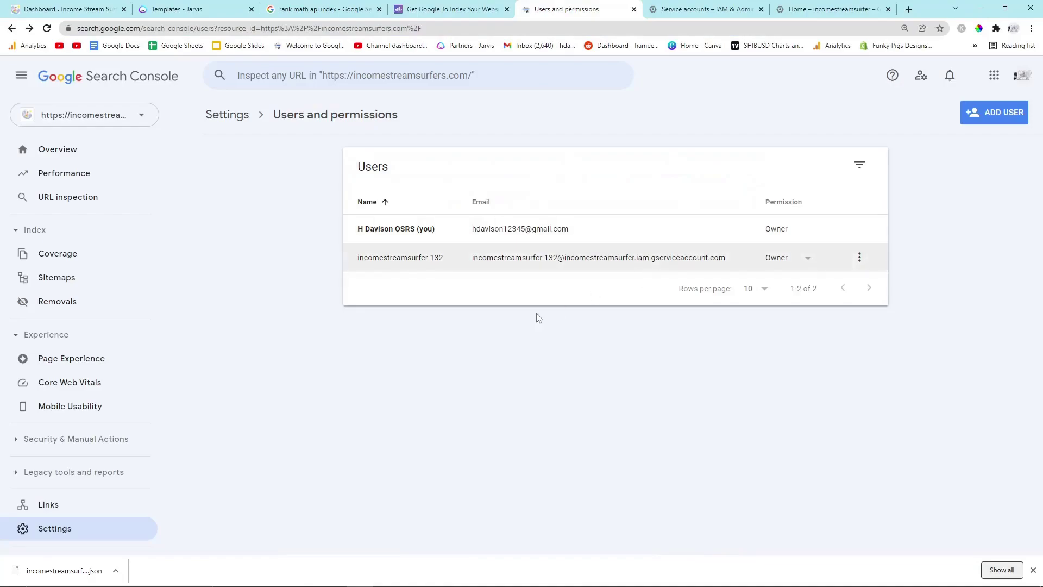
click(451, 9)
scroll(501, 239, down, 1)
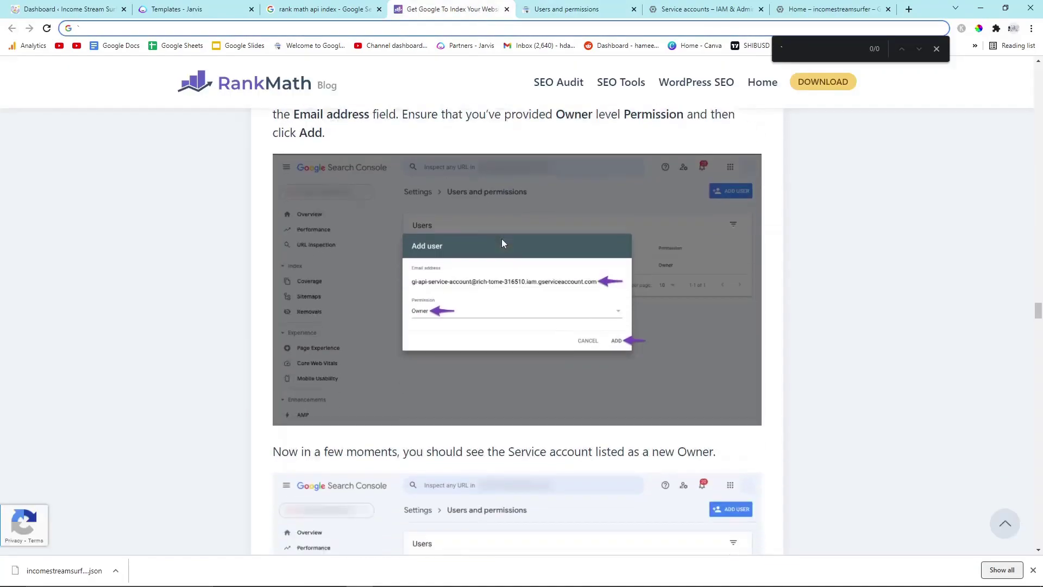
scroll(501, 239, down, 1)
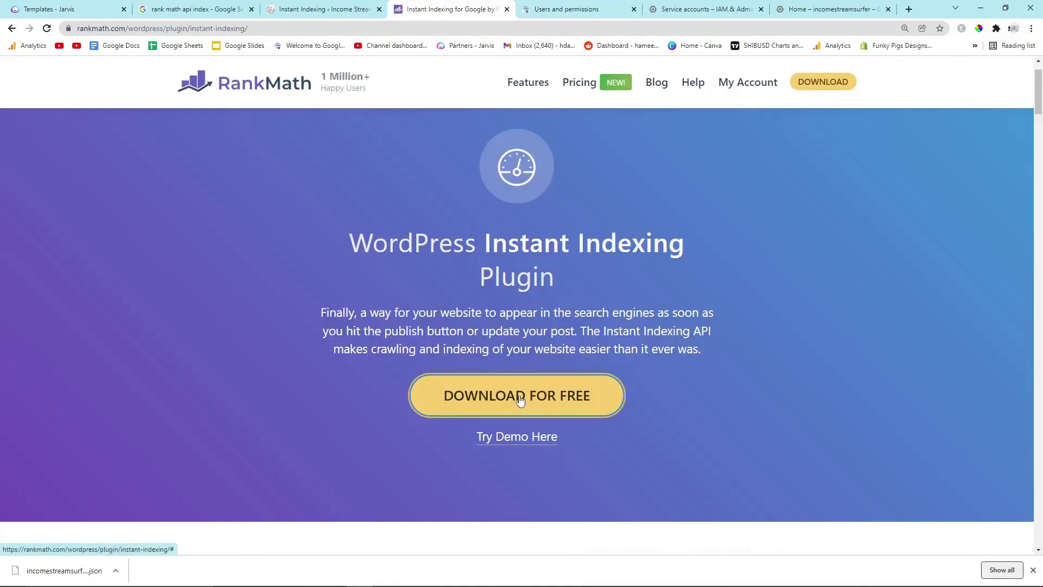
Download and save the Instant Indexing plugin zip, then scroll down through its feature description
click(520, 400)
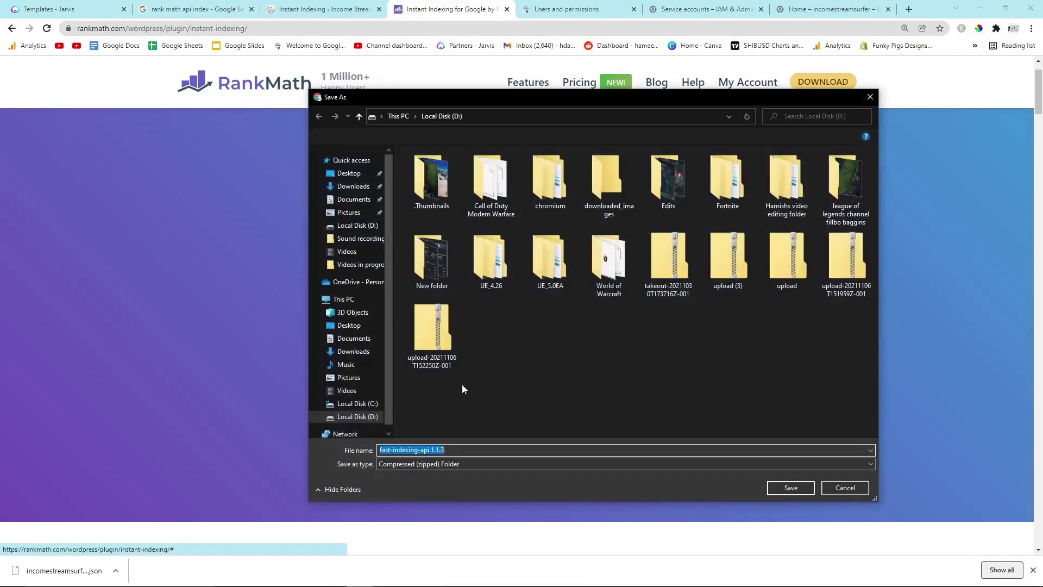
click(790, 487)
scroll(396, 382, down, 5)
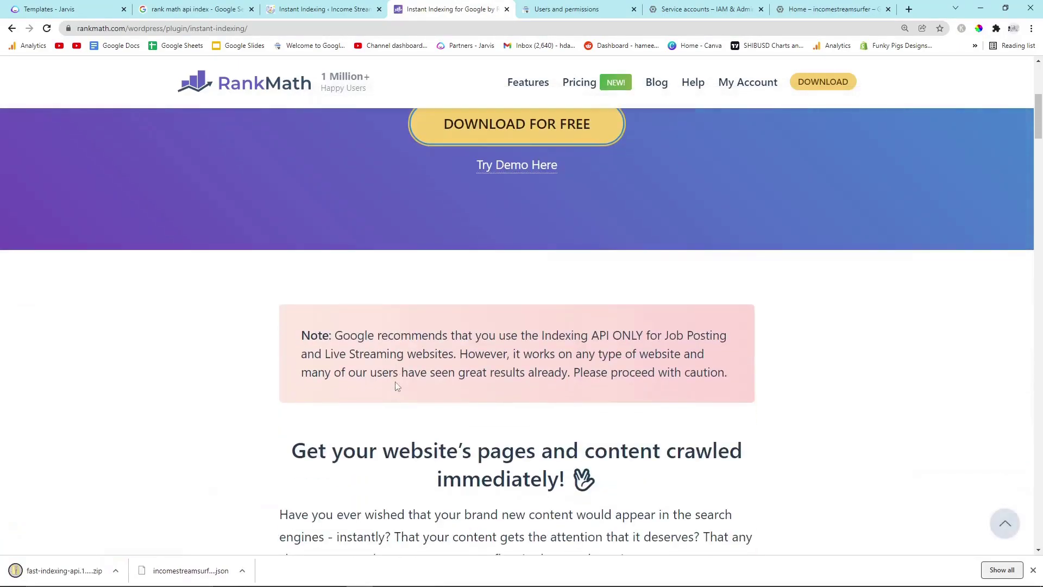
scroll(396, 382, down, 4)
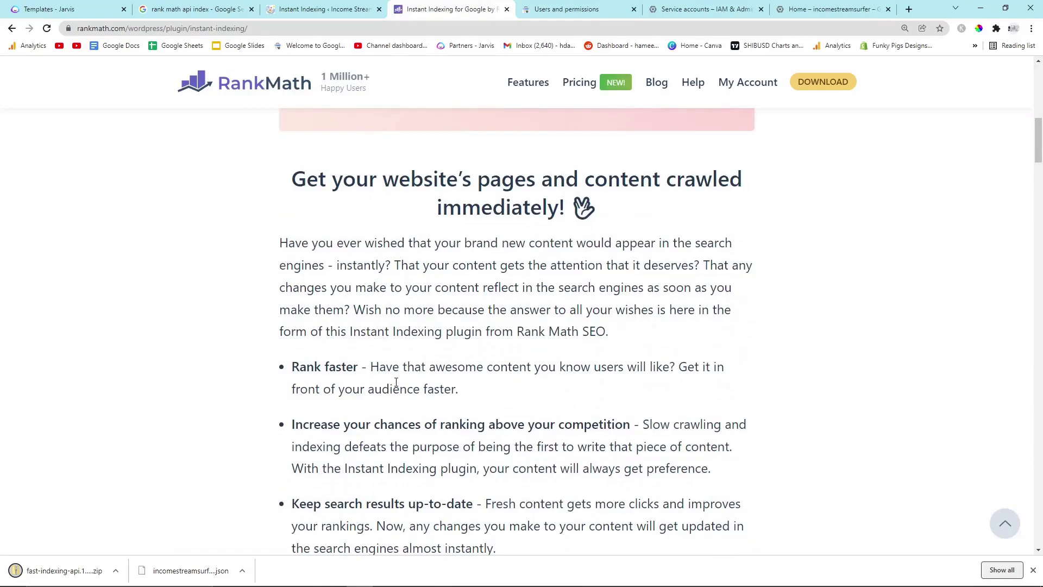
scroll(396, 382, down, 1)
scroll(396, 382, down, 1)
scroll(396, 381, down, 4)
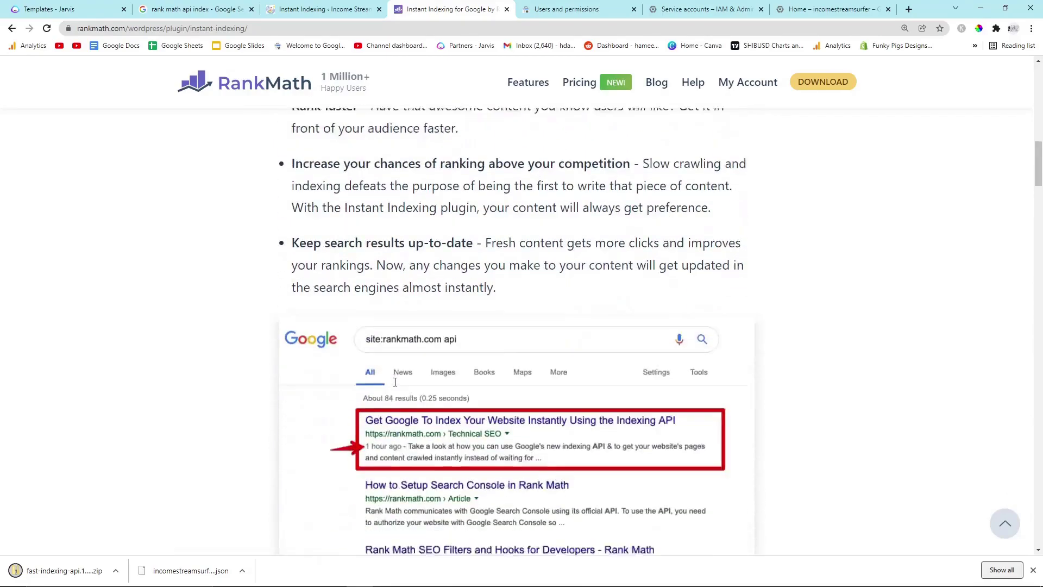
scroll(395, 383, down, 2)
scroll(395, 383, down, 8)
scroll(395, 384, down, 5)
scroll(396, 383, down, 2)
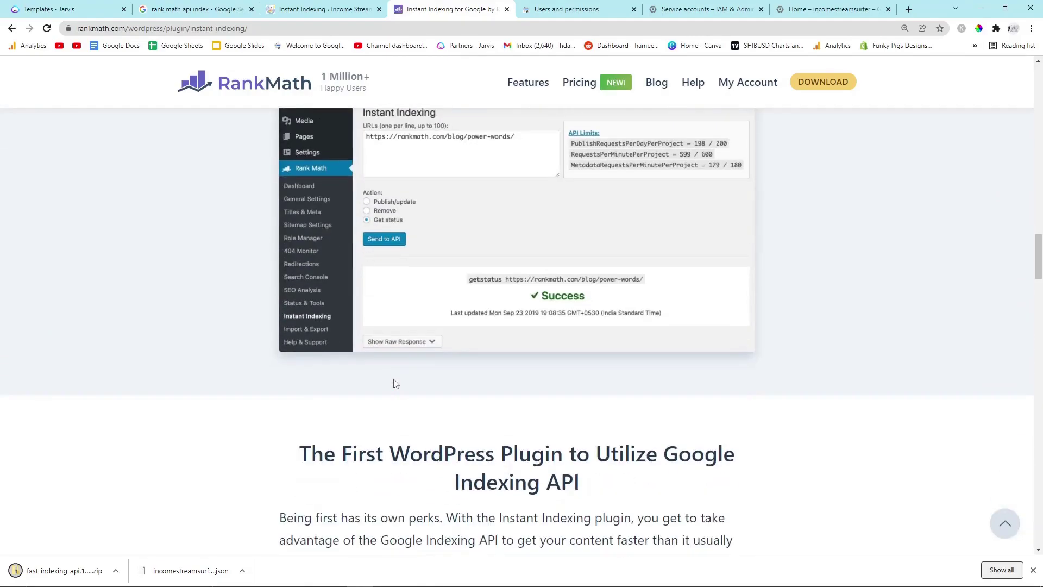
scroll(395, 383, down, 4)
scroll(395, 383, down, 4)
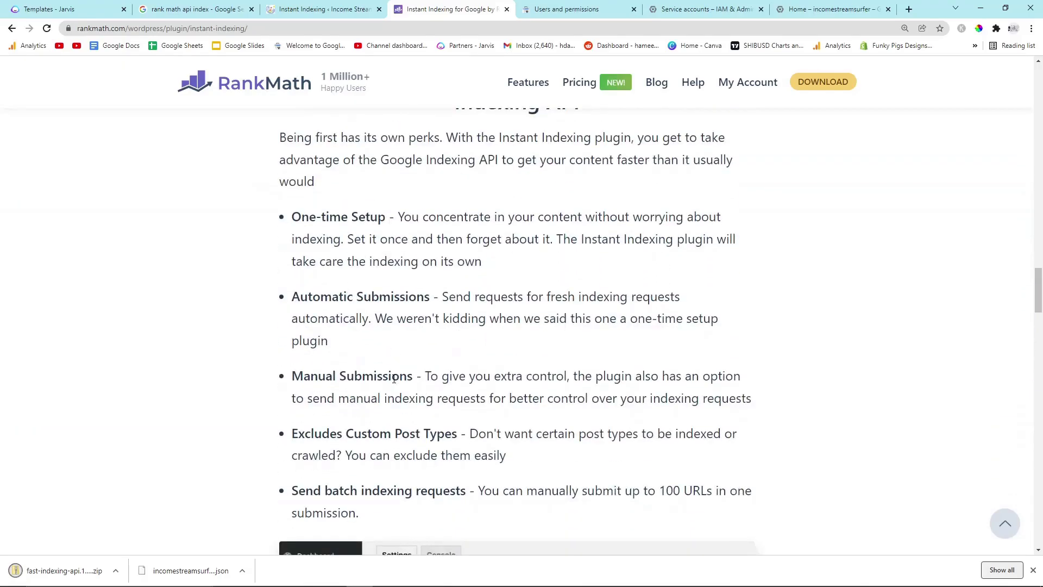
scroll(394, 382, down, 7)
scroll(393, 379, down, 1)
scroll(392, 378, down, 1)
scroll(393, 378, down, 3)
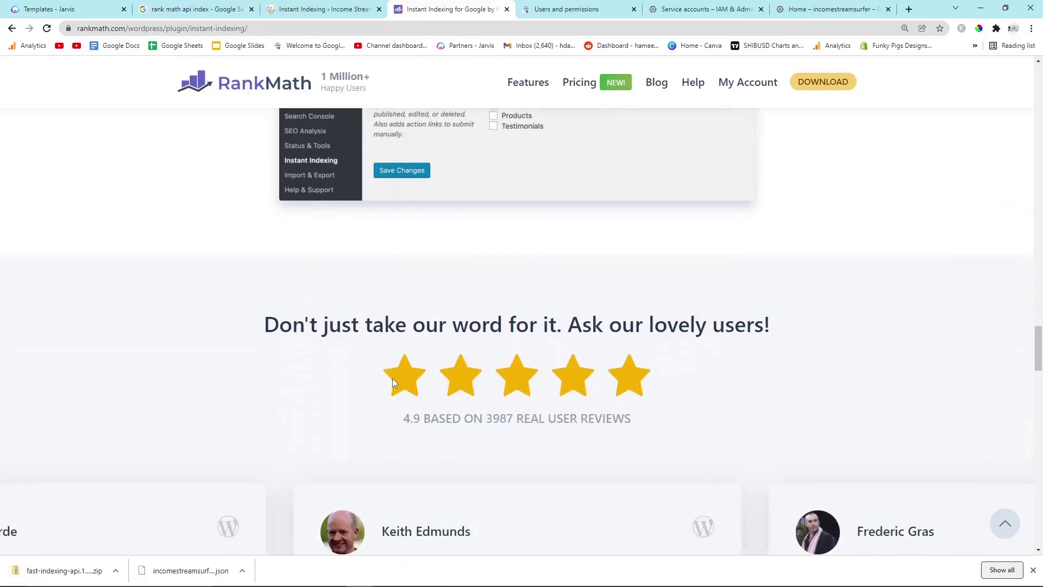
scroll(392, 379, down, 5)
Scroll back up the Instant Indexing plugin page
scroll(395, 383, up, 6)
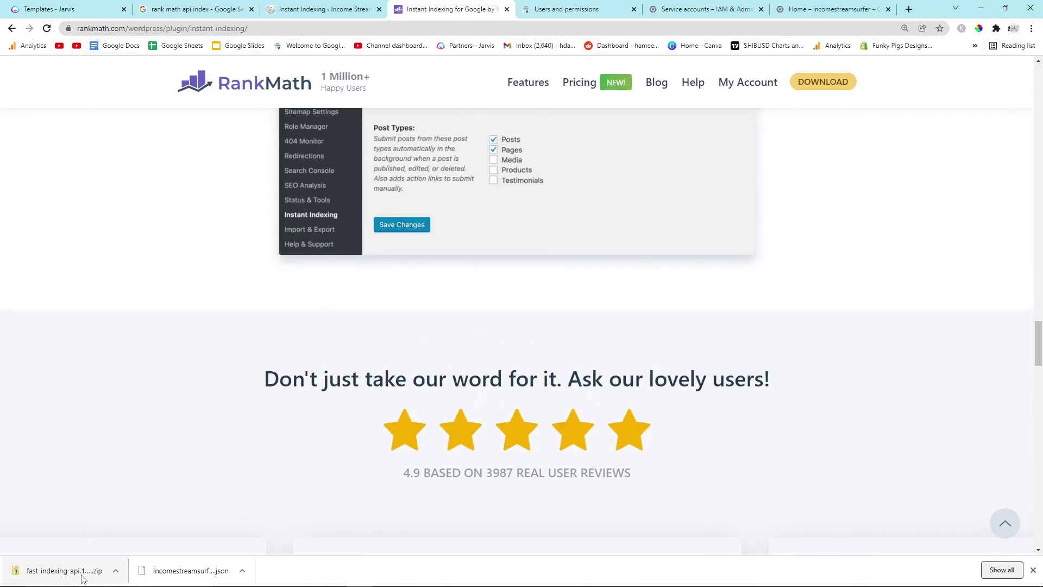
scroll(147, 408, up, 7)
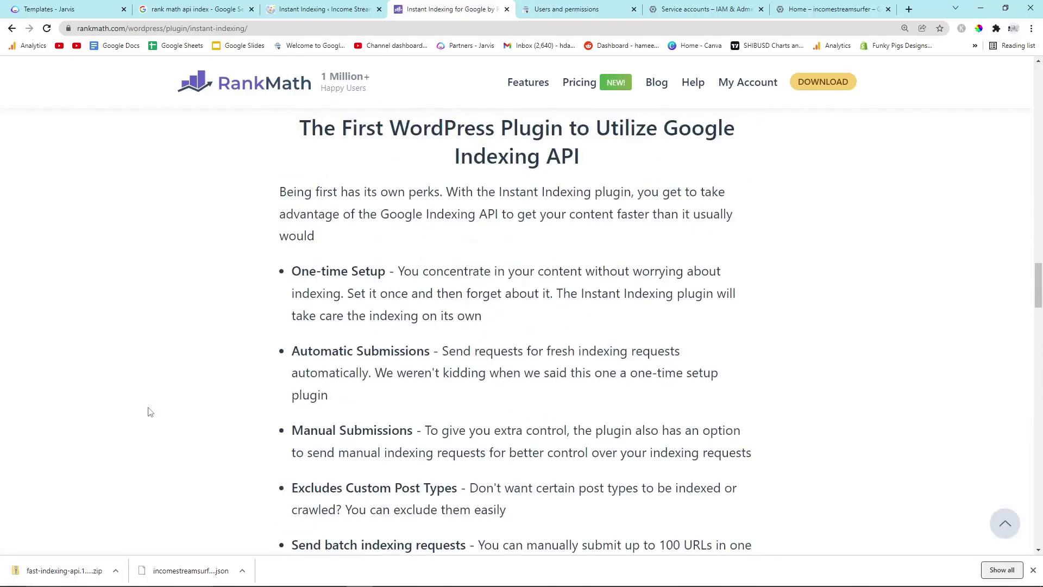
scroll(147, 407, up, 6)
scroll(149, 410, up, 5)
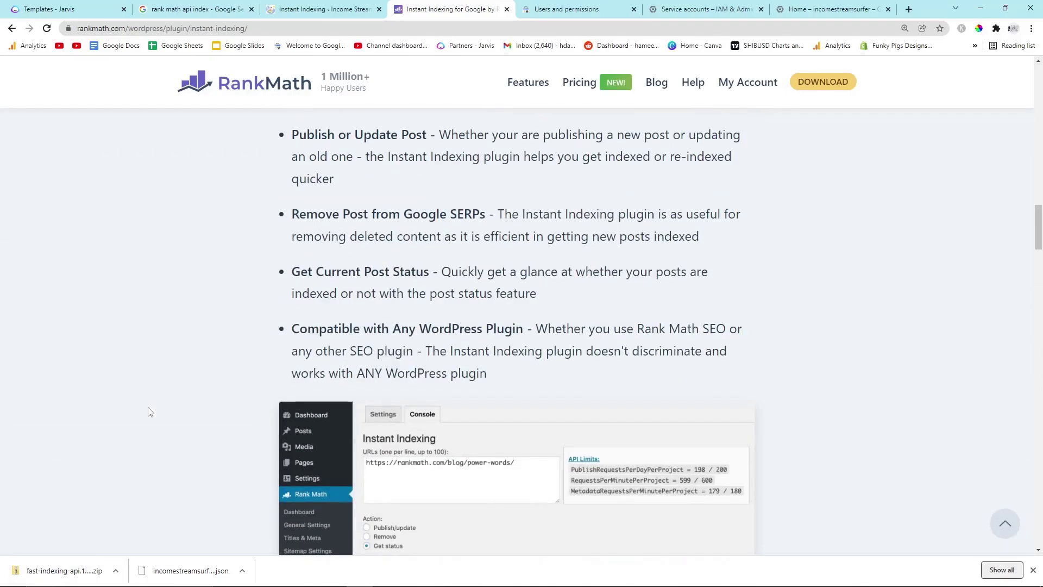
scroll(149, 413, up, 3)
scroll(147, 414, up, 5)
scroll(140, 415, up, 6)
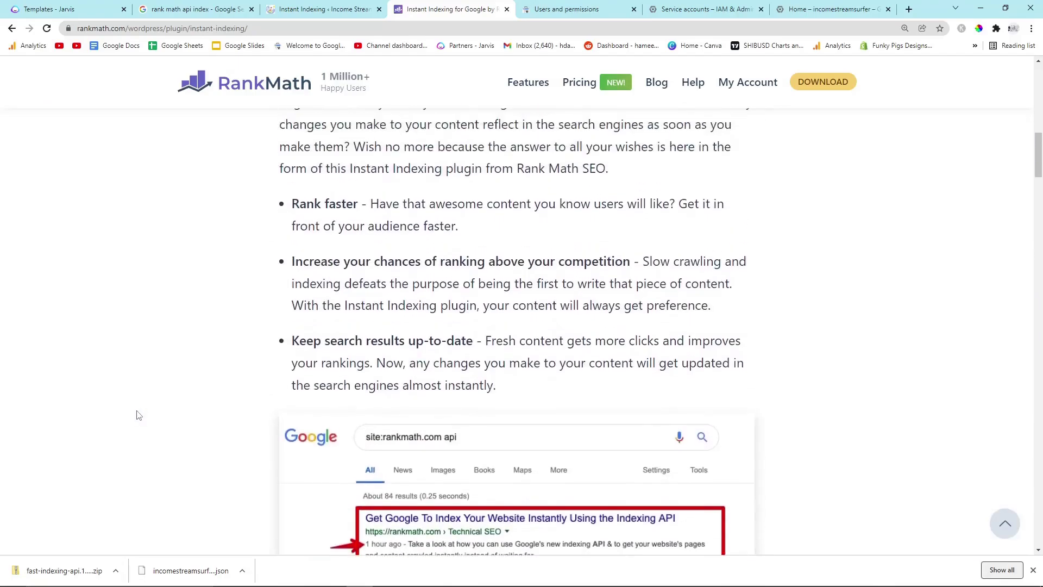
scroll(139, 415, up, 1)
scroll(139, 415, up, 4)
scroll(140, 415, up, 3)
scroll(139, 415, down, 2)
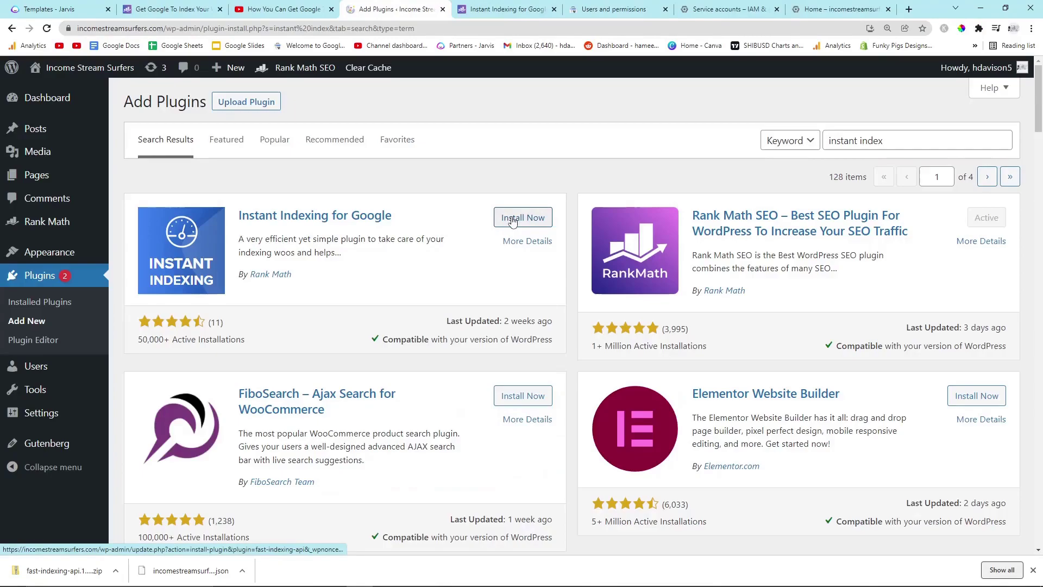
Install and activate Rank Math's Instant Indexing for Google from the search results
click(512, 219)
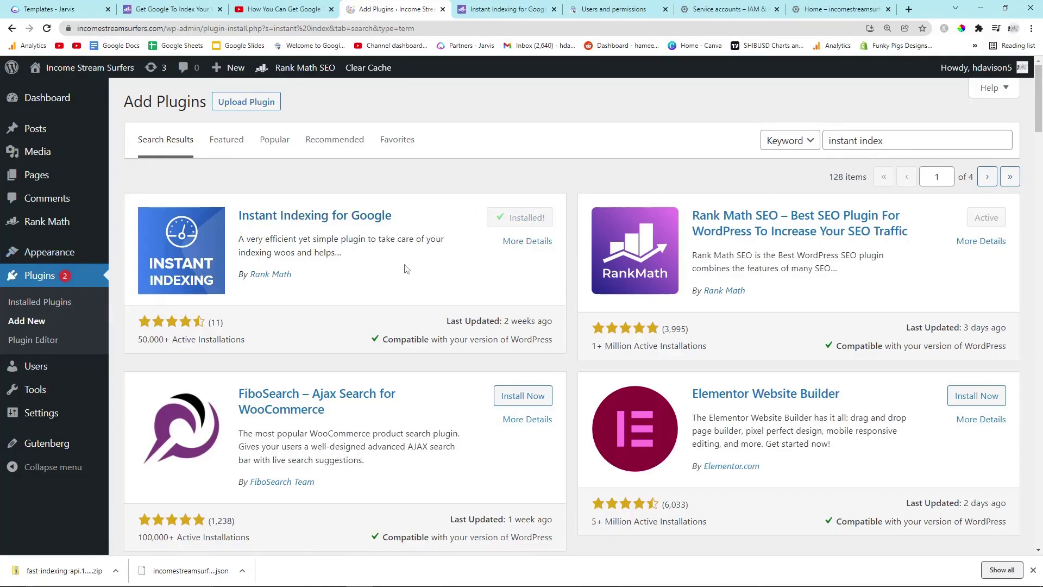
click(529, 218)
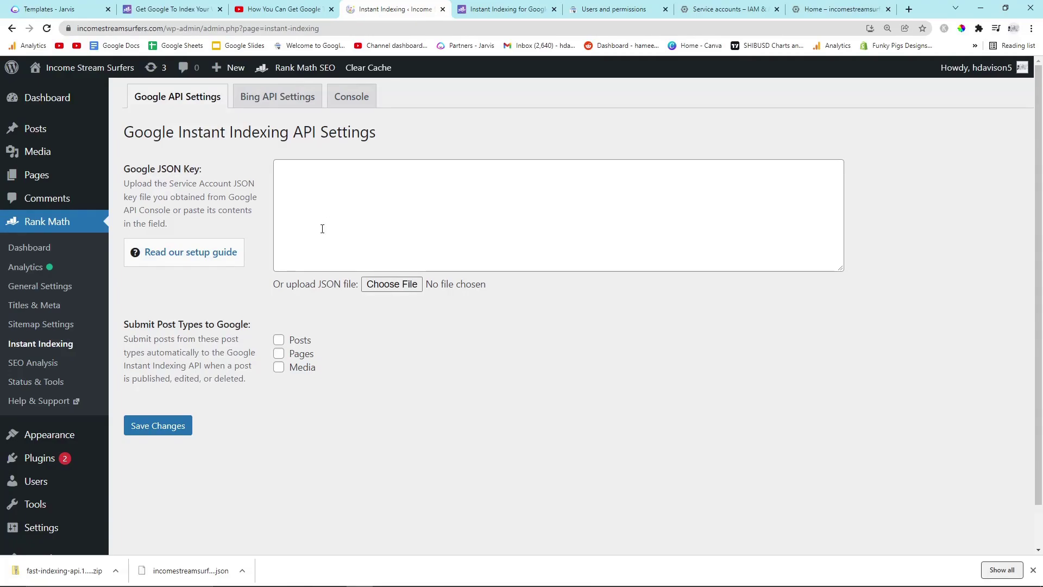
Copy the full service-account JSON key text into the Google JSON Key field
drag(191, 570, 340, 234)
drag(655, 242, 1, 50)
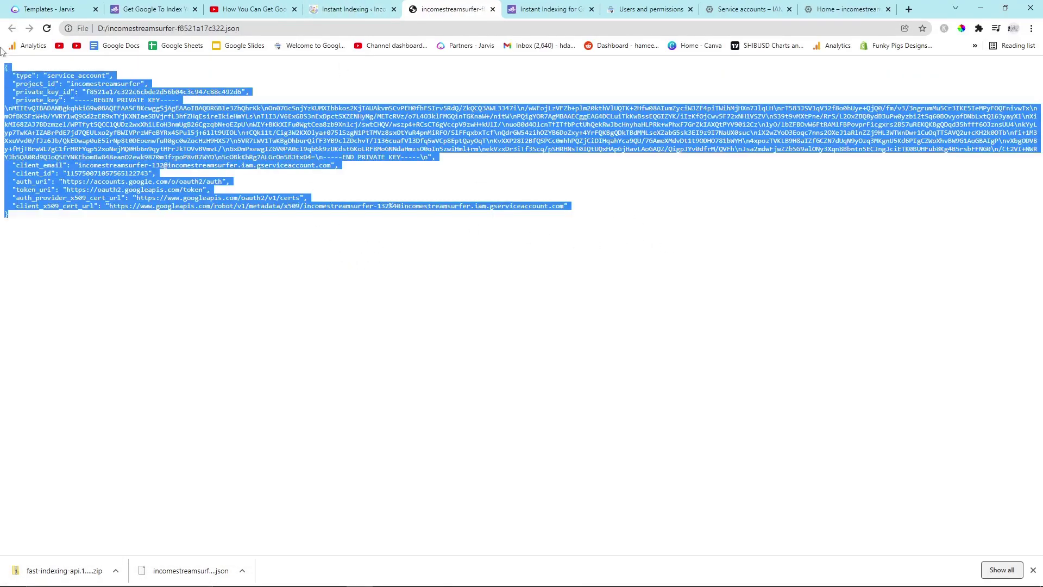
click(346, 9)
click(328, 174)
key(ctrl+v)
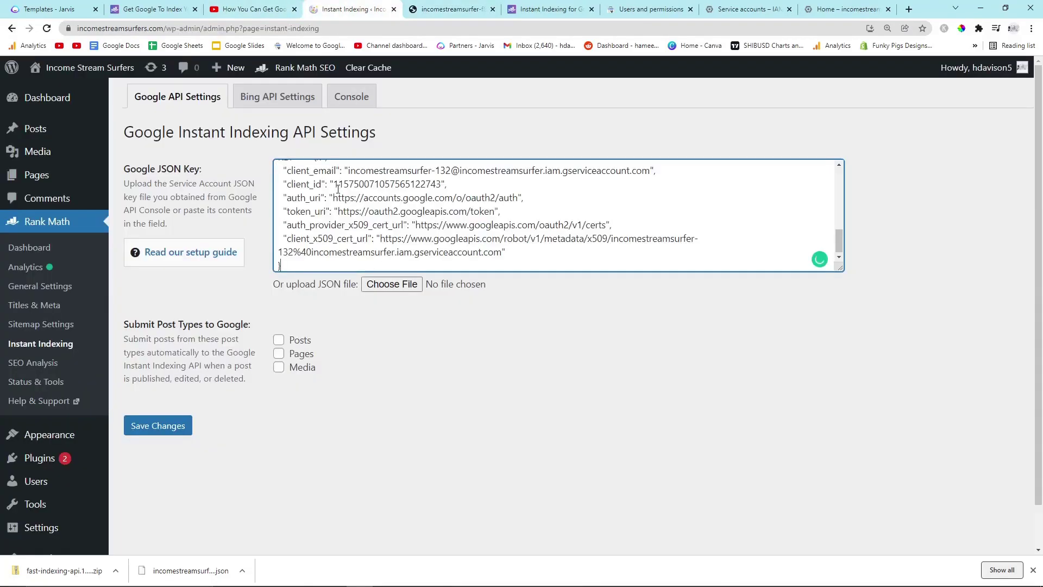
click(205, 300)
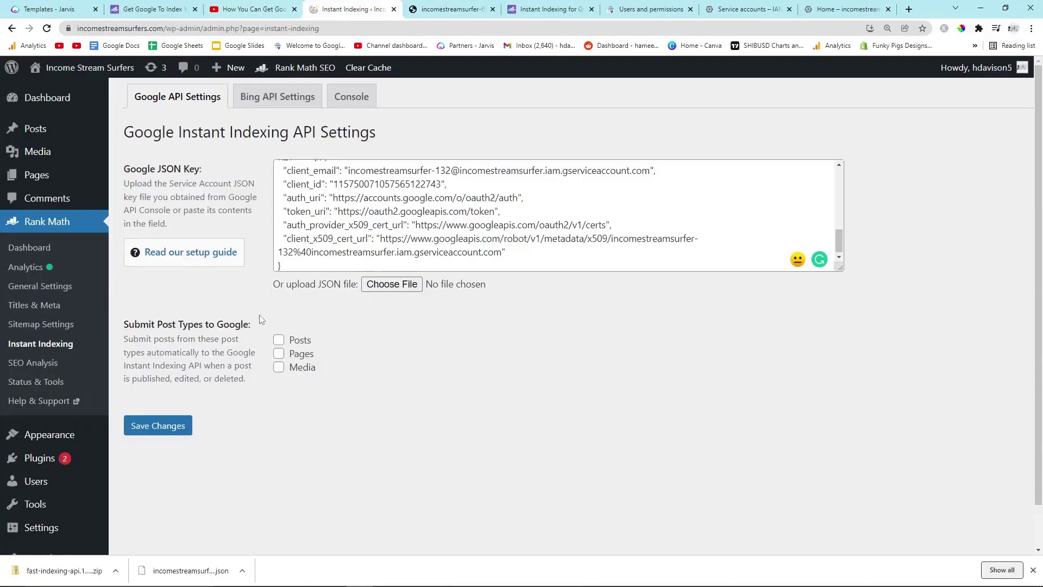
Enable automatic submission for Pages and save the Instant Indexing settings
click(279, 354)
click(167, 427)
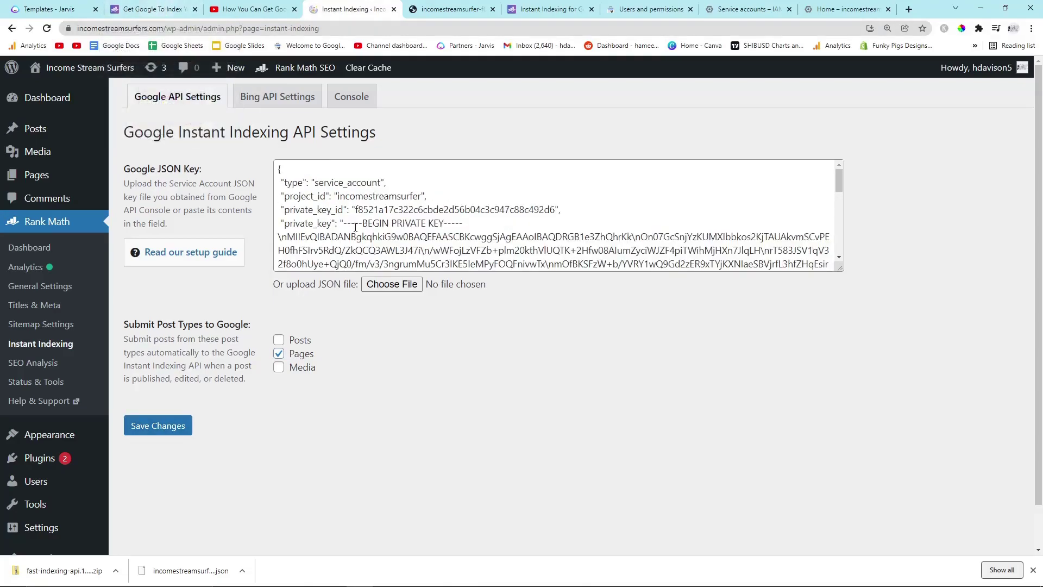
click(158, 429)
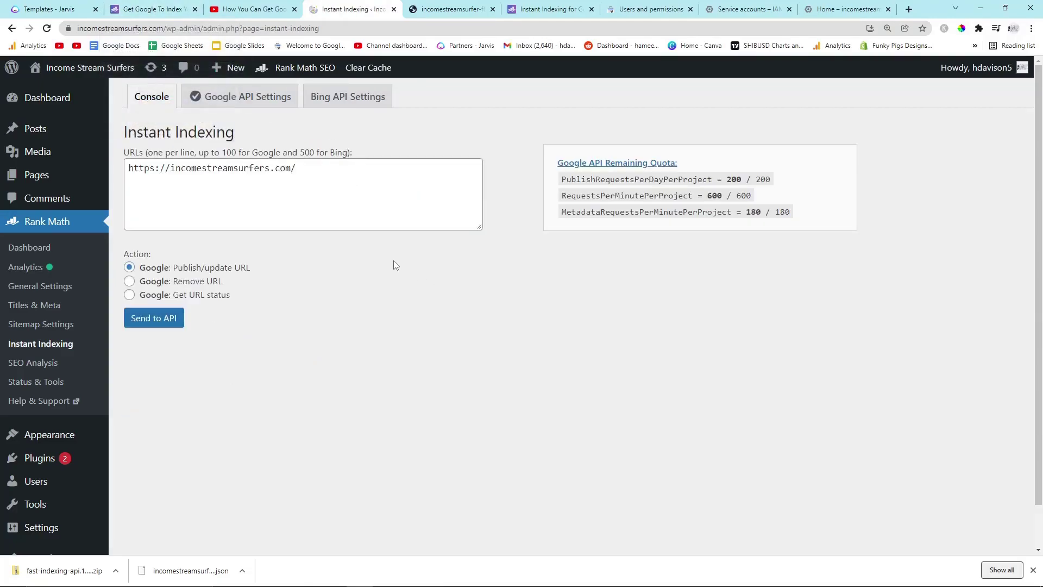
Highlight the PublishRequestsPerDayPerProject quota line showing 200 / 200 remaining
drag(563, 184, 769, 179)
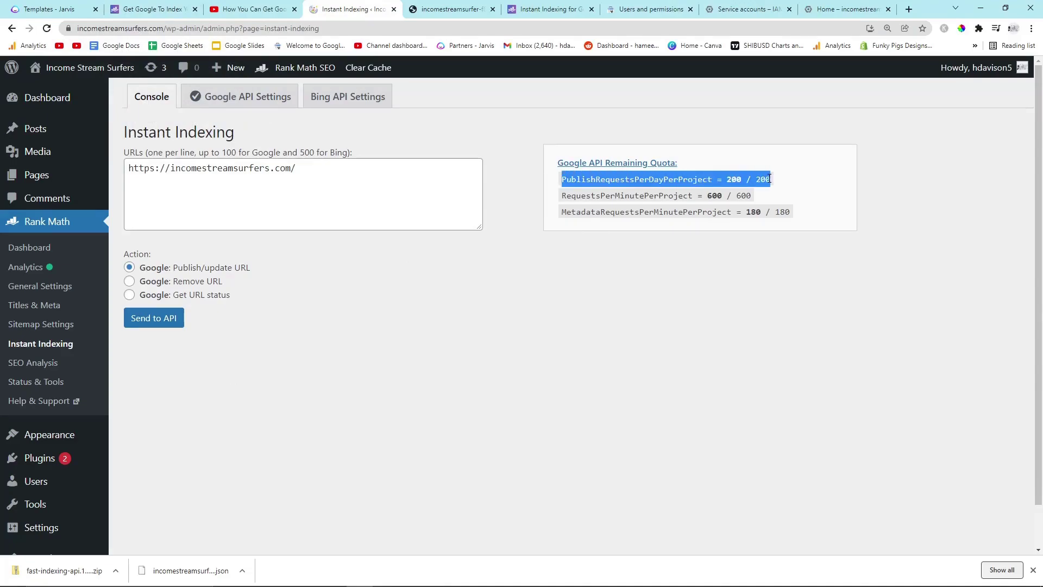
click(769, 178)
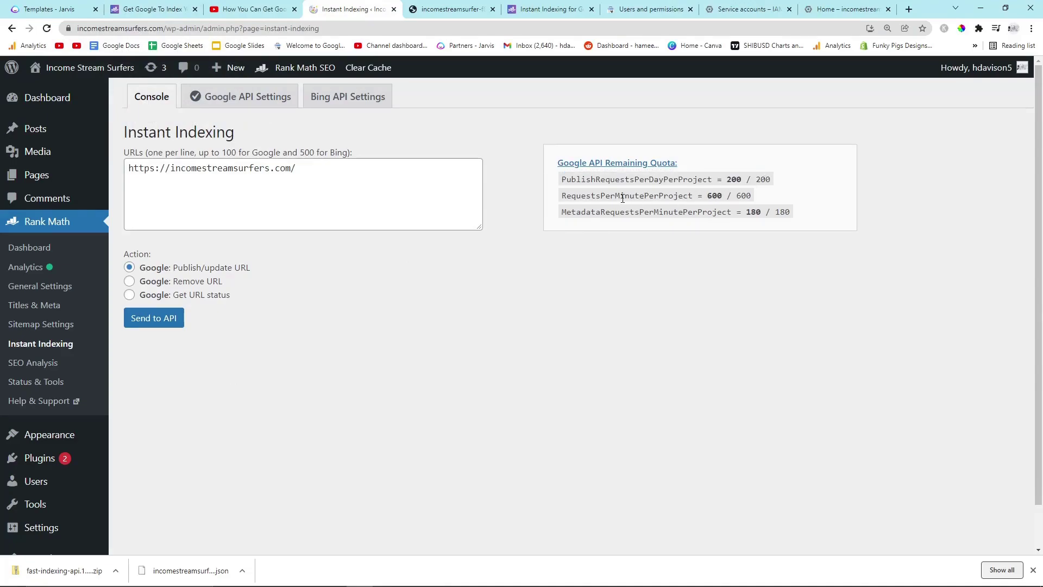
drag(642, 181, 793, 187)
click(793, 186)
drag(707, 178, 776, 179)
click(747, 180)
Replace the homepage URL in the Instant Indexing list with the inspected Redbubble stickers waterproof post URL
drag(647, 10, 451, 9)
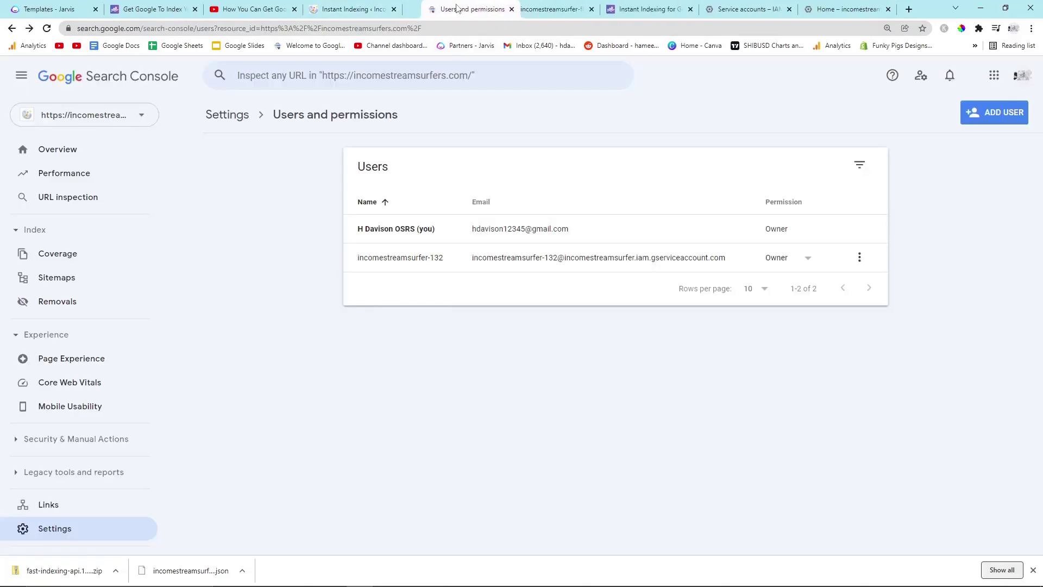
click(213, 77)
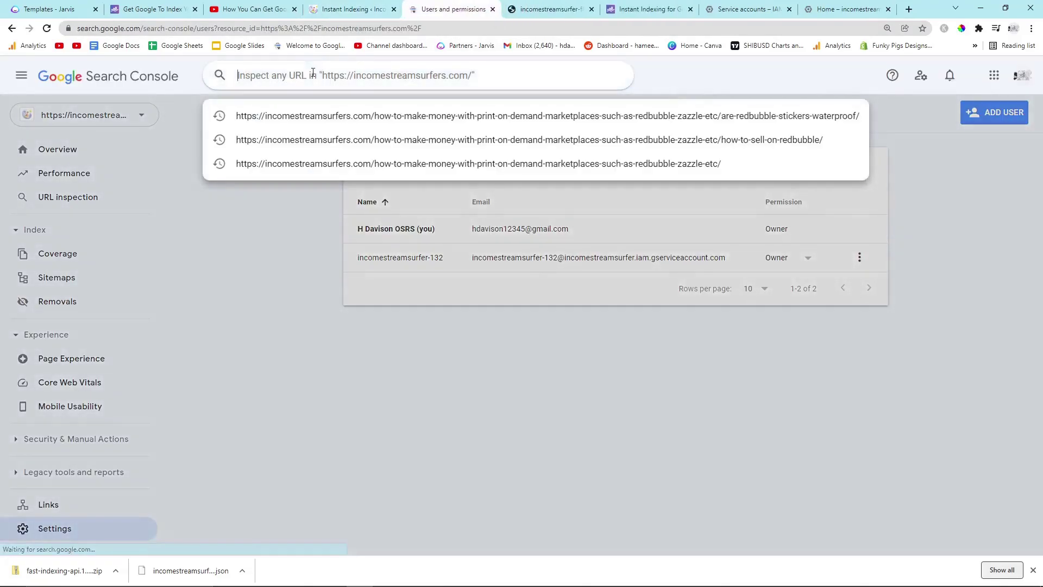
click(412, 115)
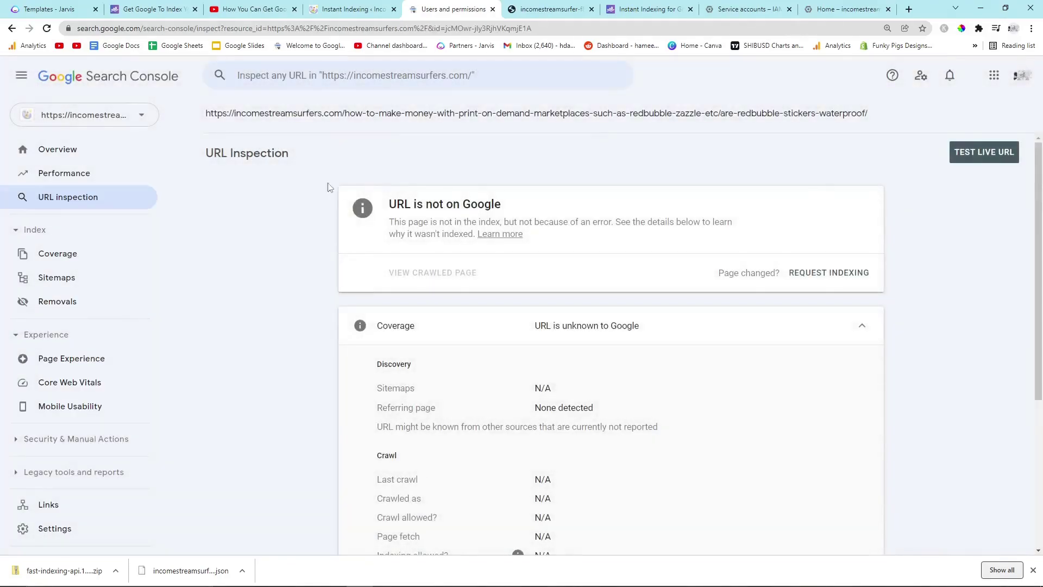
drag(886, 119, 208, 123)
key(ctrl+c)
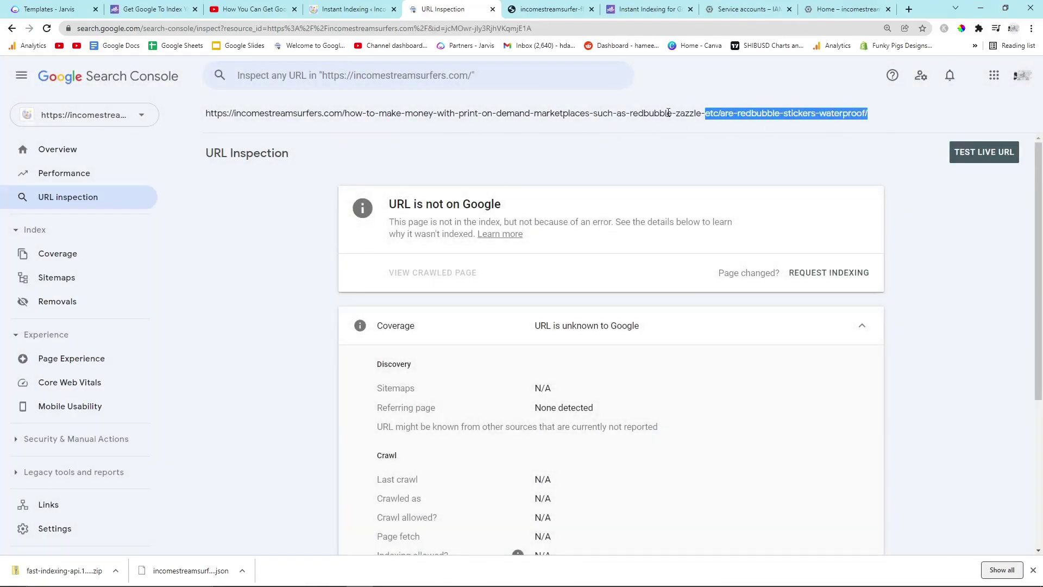
click(327, 6)
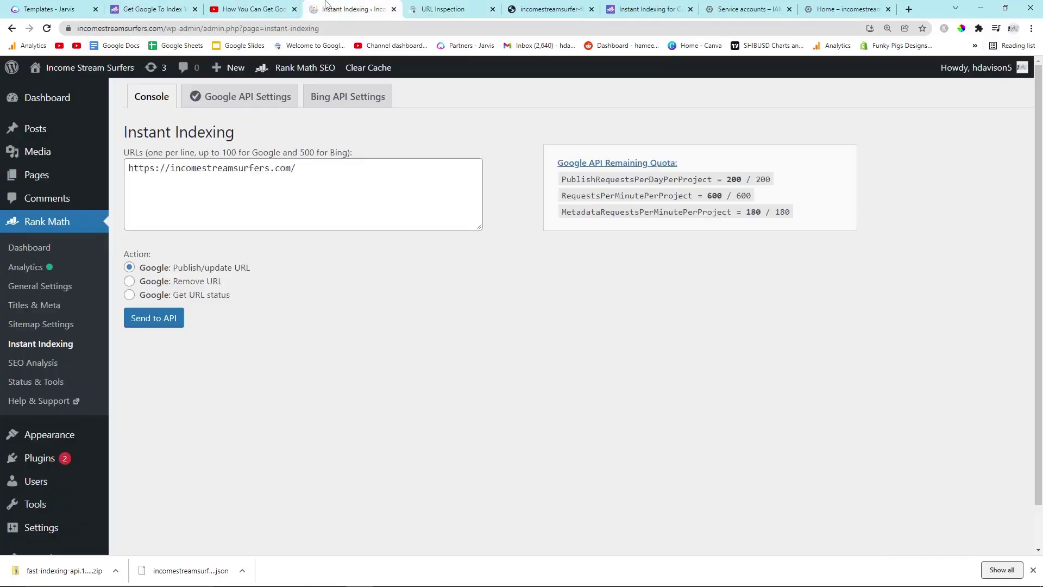
click(313, 168)
key(ctrl+a)
key(ctrl+v)
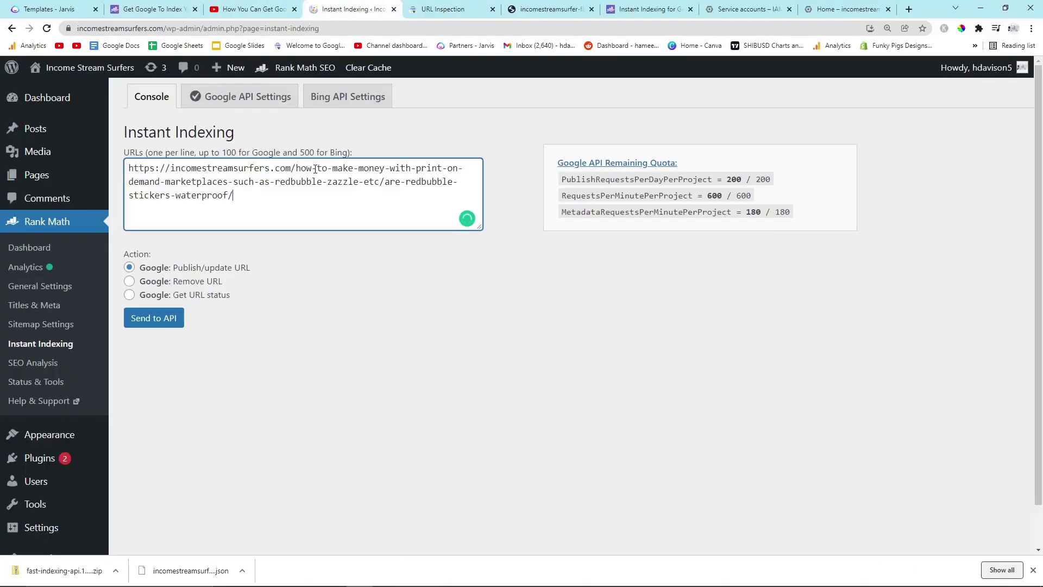
Copy the how-to-sell-on-redbubble URL from Search Console onto a new line in the list
click(435, 5)
click(373, 84)
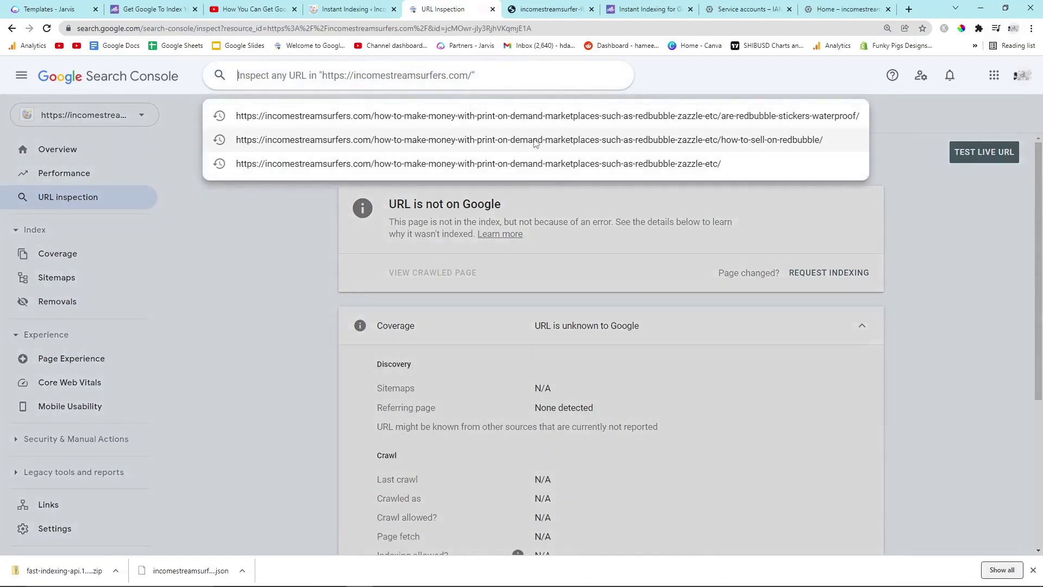
click(522, 124)
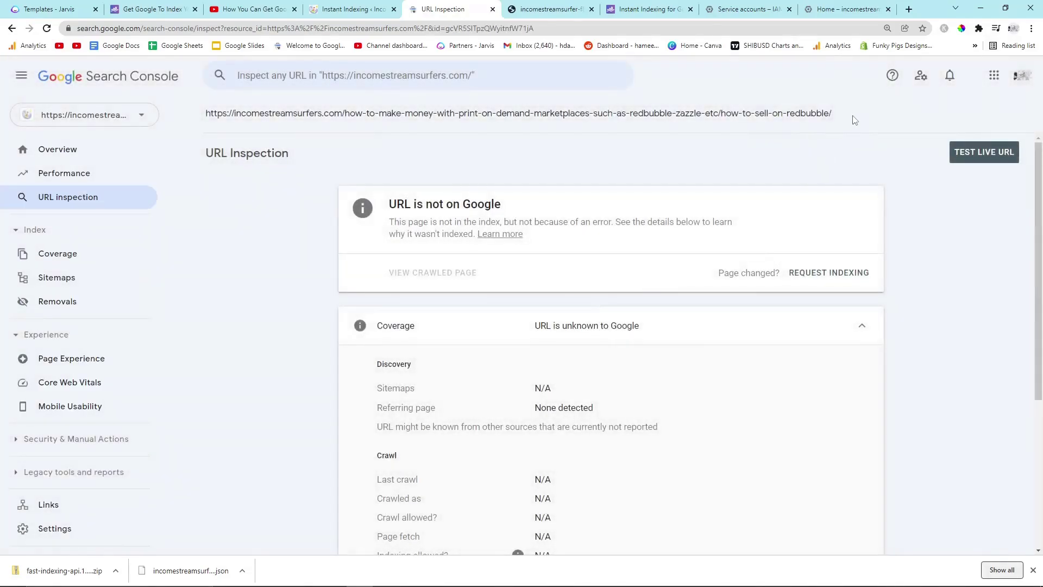
drag(833, 113, 202, 113)
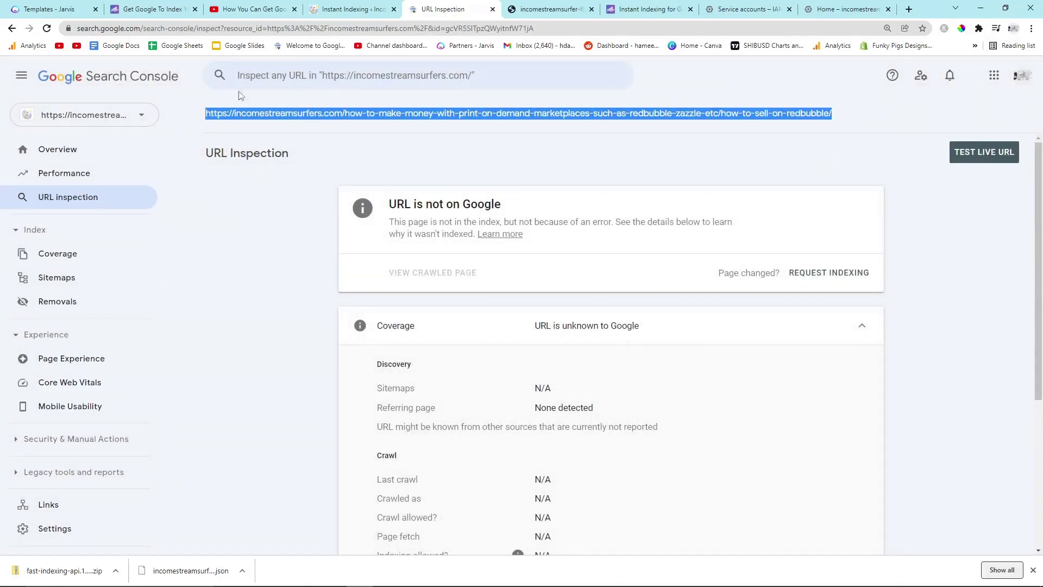
click(352, 9)
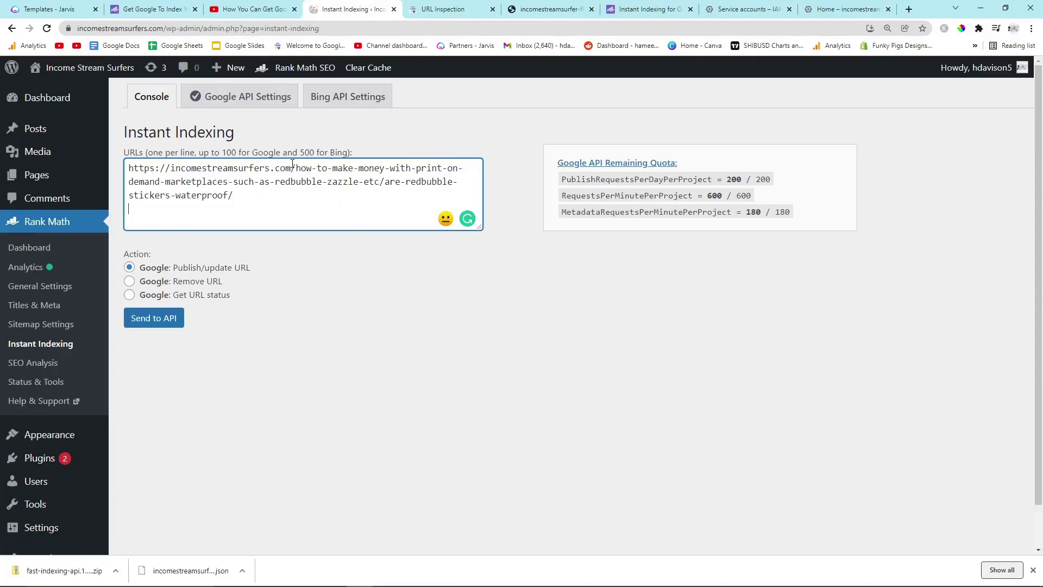
key(Return)
text(https://incomestreamsurfers.com/how-to-make-money-with-print-on-demand-marketplaces-such-as-redbubble-zazzle-etc/how-to-sell-on-redbubble/)
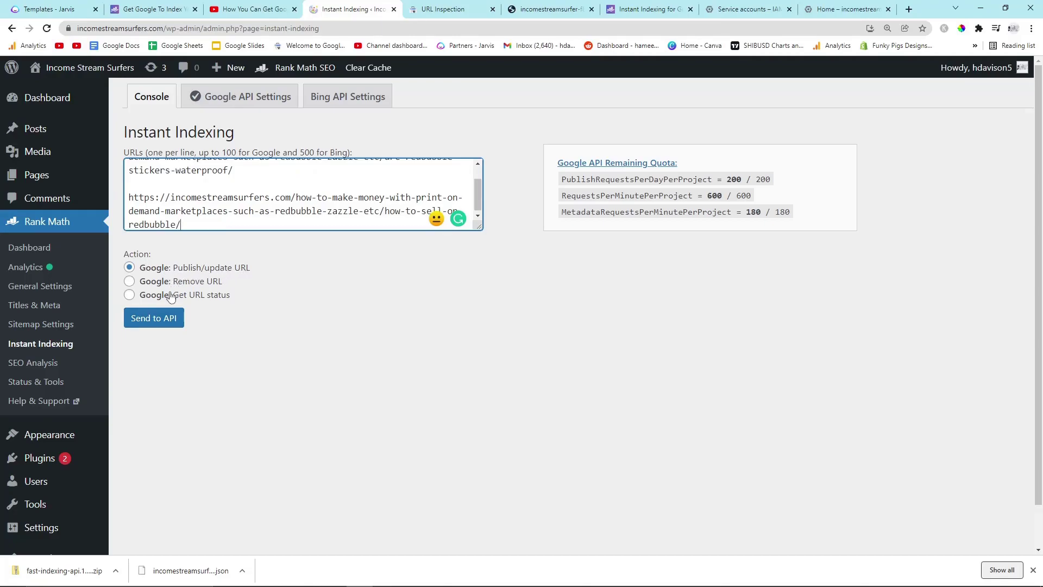
Send both Redbubble URLs to the Google API, then browse the Rank Math indexing guide
click(167, 324)
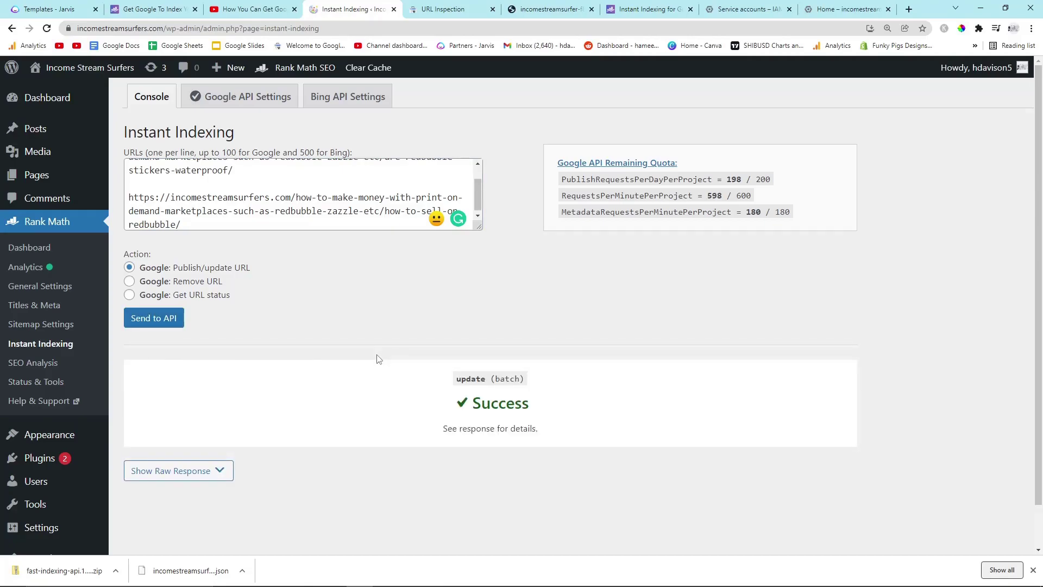
click(154, 10)
scroll(237, 271, down, 3)
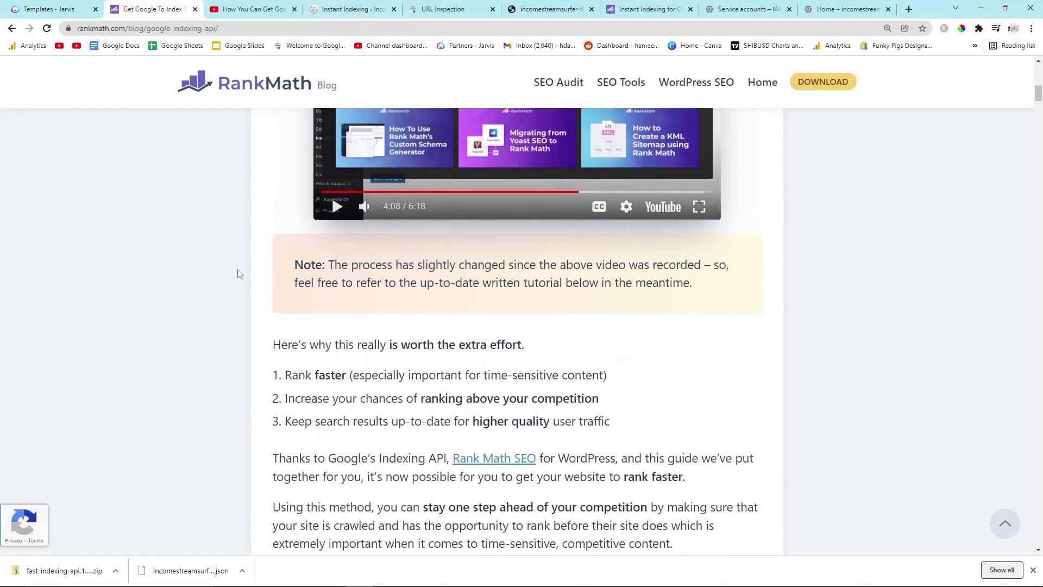
scroll(237, 271, up, 1)
scroll(238, 272, up, 3)
drag(646, 10, 250, 9)
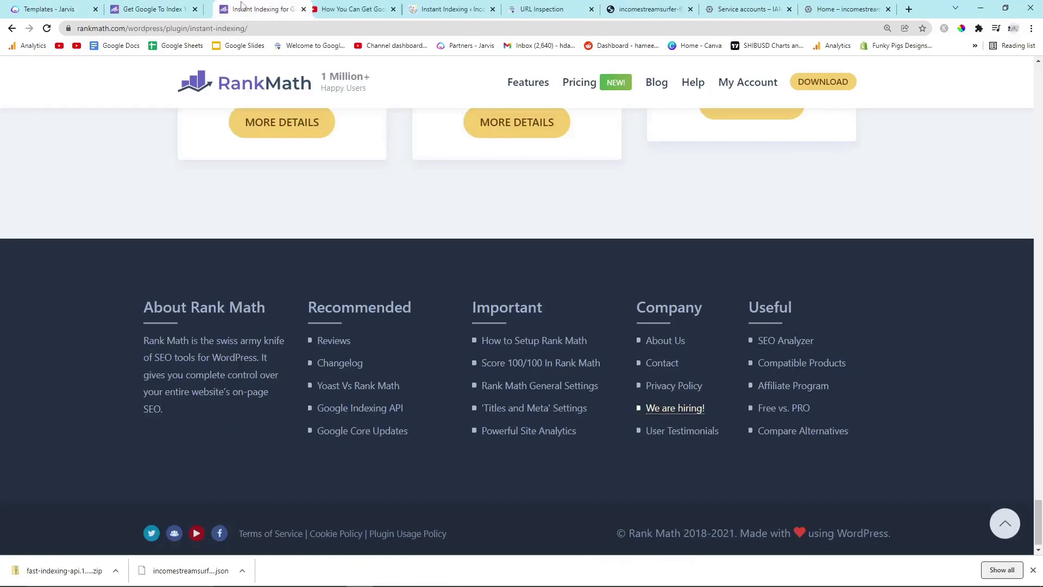
scroll(368, 273, up, 6)
scroll(367, 272, up, 5)
scroll(347, 270, up, 5)
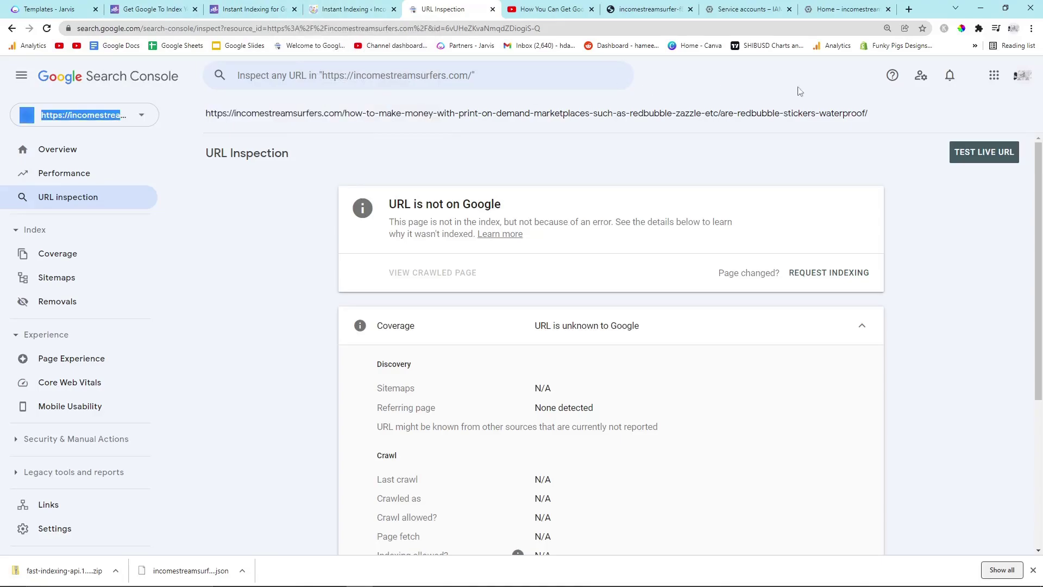
Review the Success result and open the live Income Stream Surfers site via Visit Site
triple_click(864, 113)
click(870, 111)
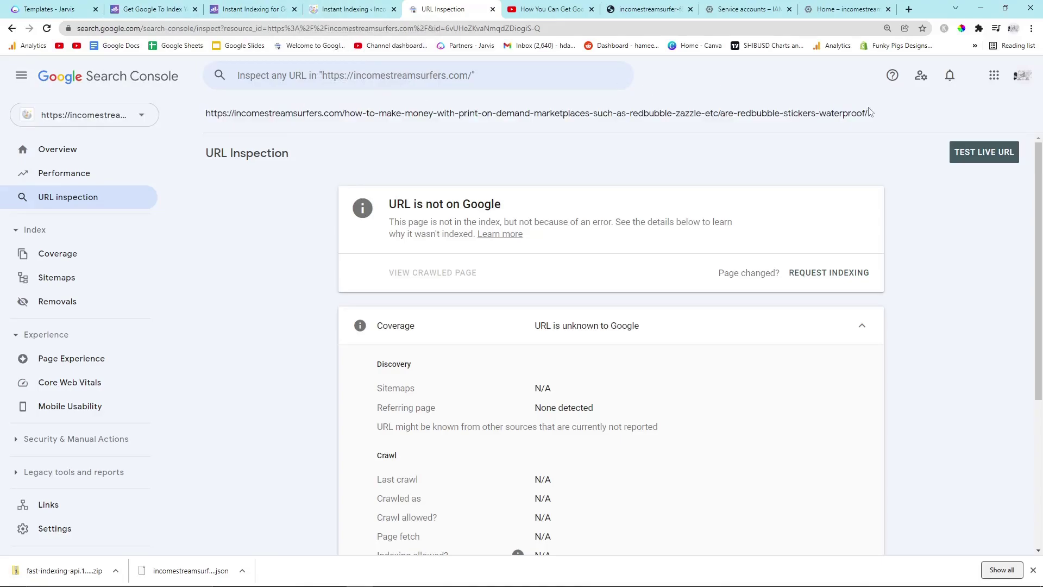
click(363, 7)
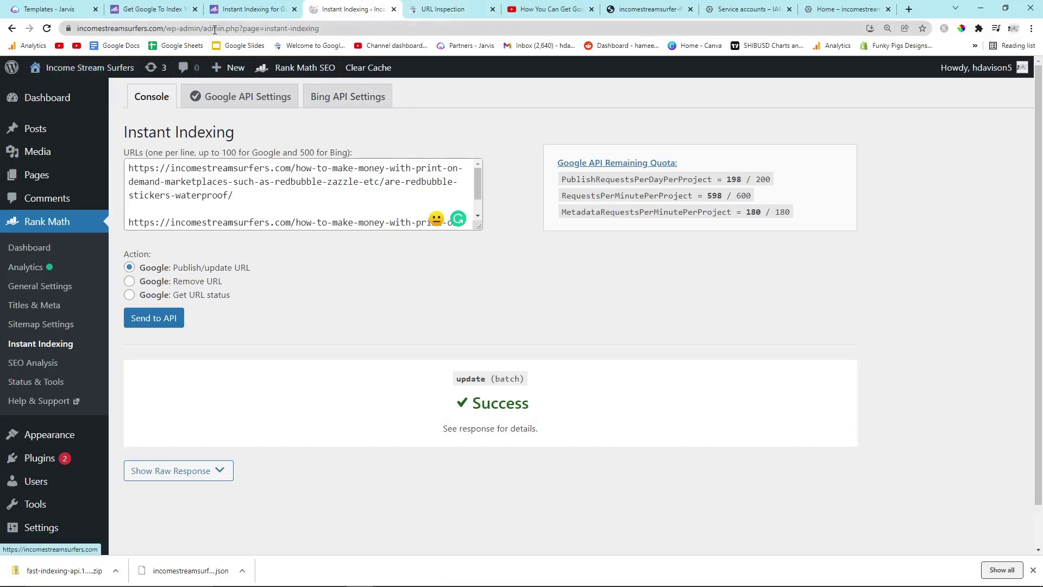
key(ctrl+l)
click(58, 93)
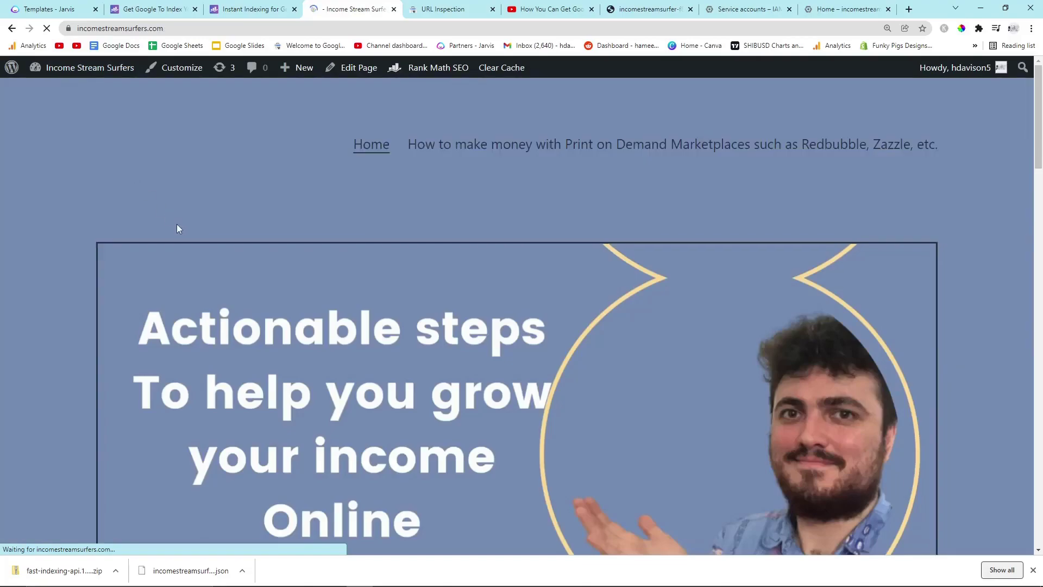
Browse the homepage down to Who am I, then place the JSON key tab beside it
scroll(177, 224, down, 5)
scroll(177, 223, down, 5)
scroll(179, 228, down, 3)
scroll(178, 228, down, 8)
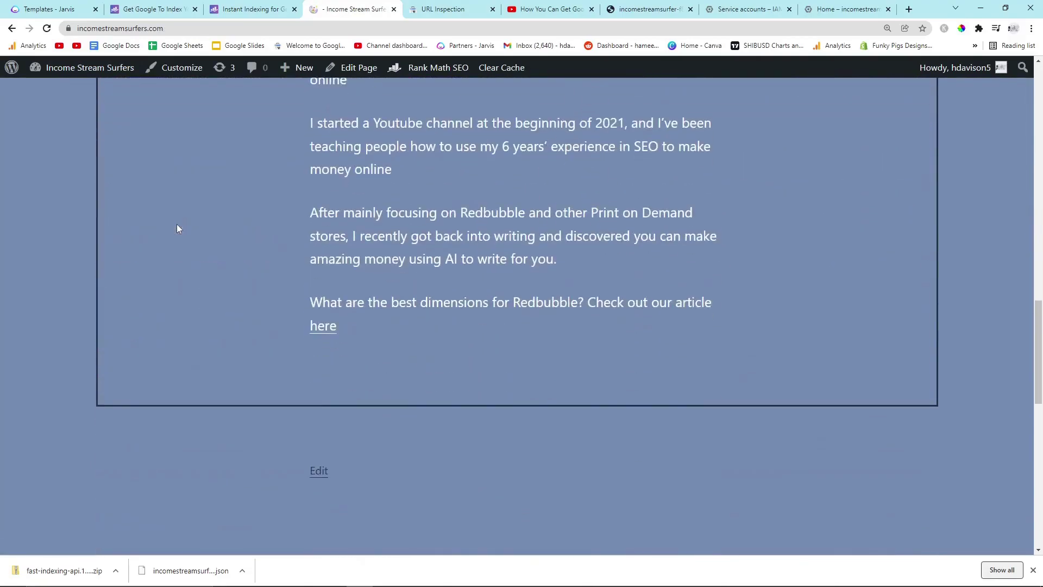
scroll(178, 228, down, 3)
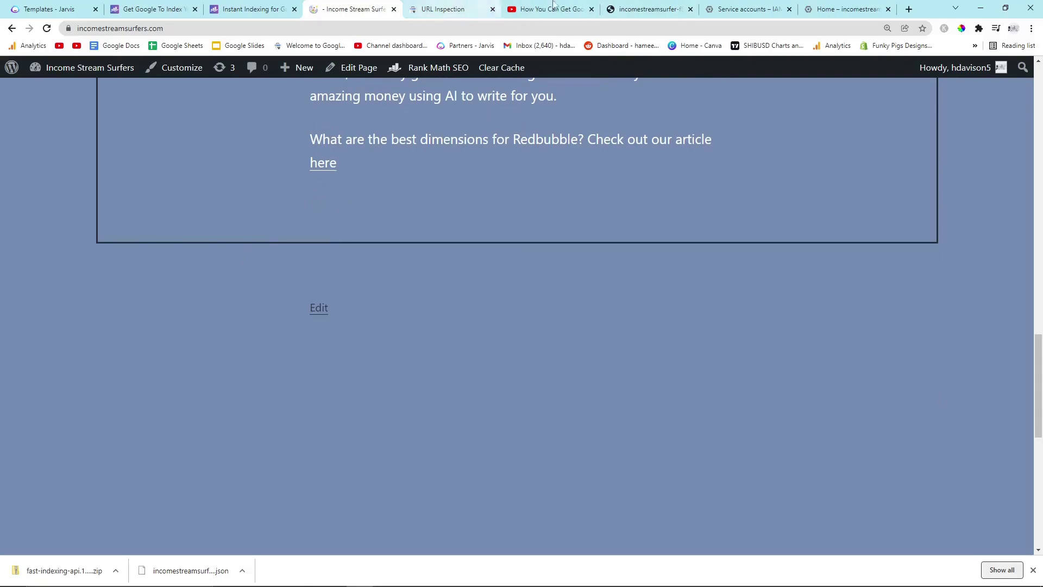
drag(647, 9, 451, 9)
click(427, 27)
Load redbubble.com/explore/for-you/ from 'redbu', browse its designs, and return to Income Stream Surfers
text(red)
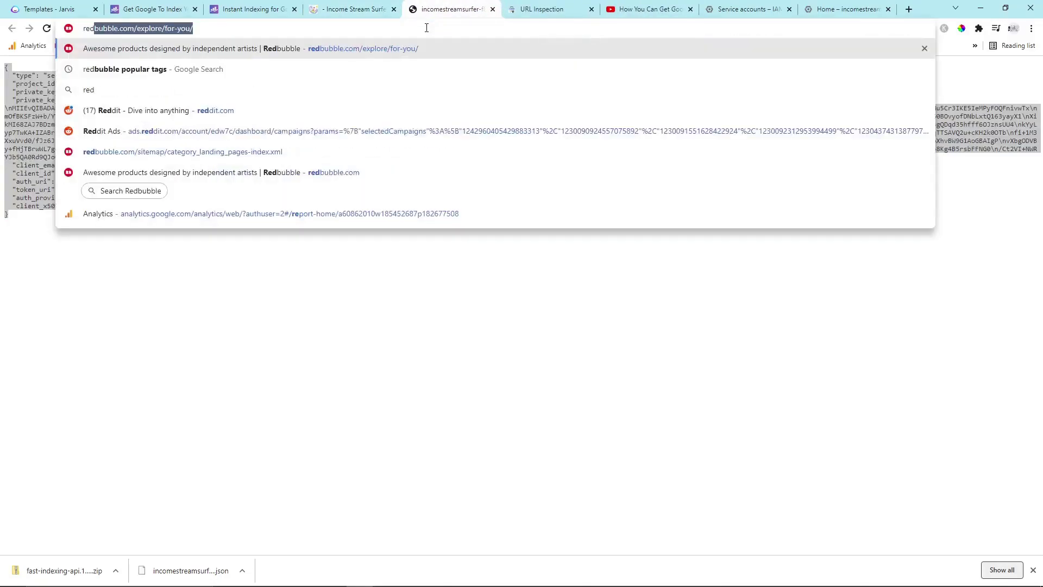
text(bu)
key(Return)
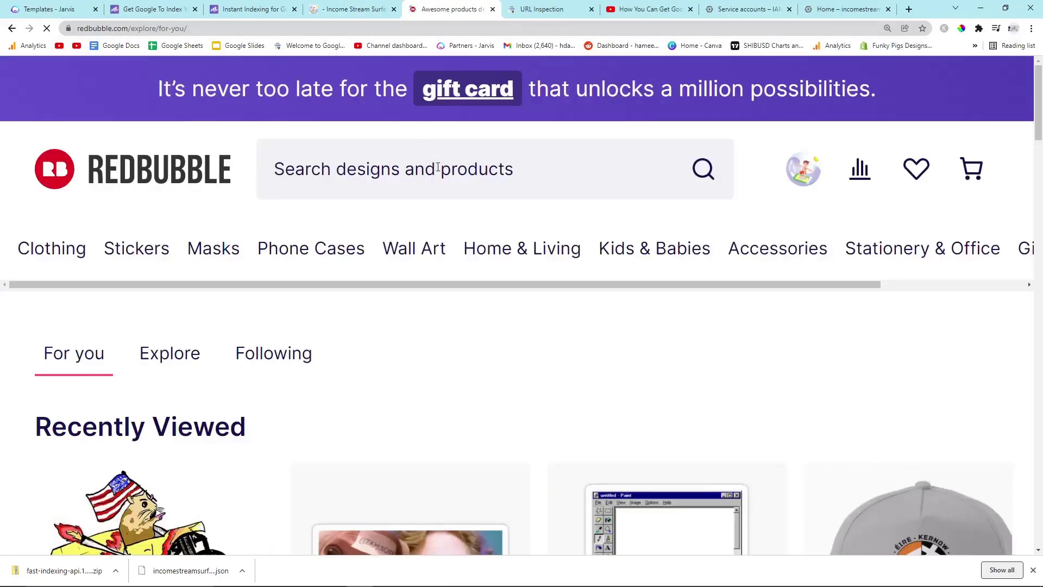
scroll(450, 213, down, 4)
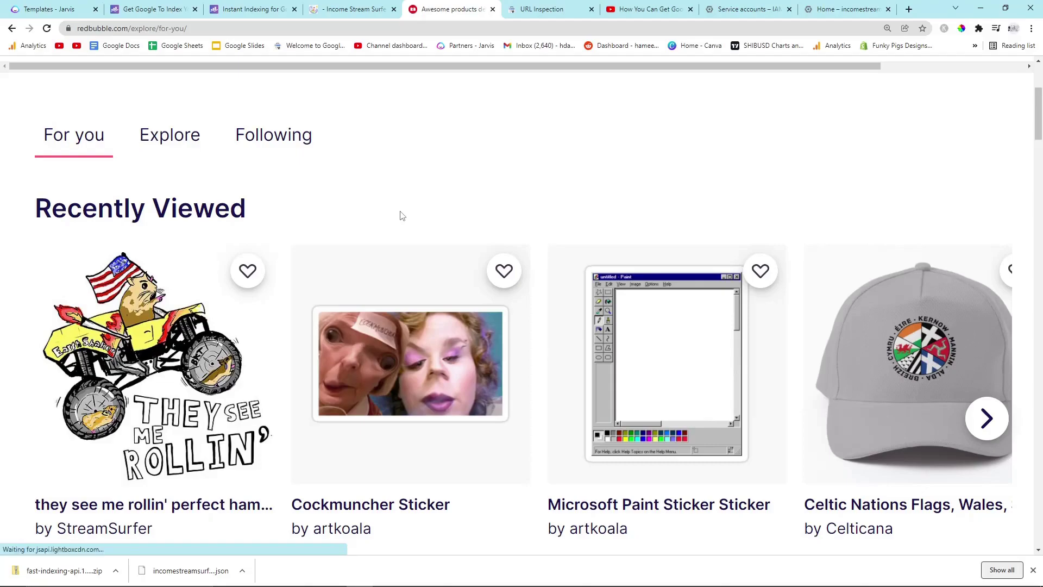
scroll(373, 351, down, 2)
scroll(372, 350, down, 1)
scroll(531, 363, down, 3)
scroll(553, 386, down, 3)
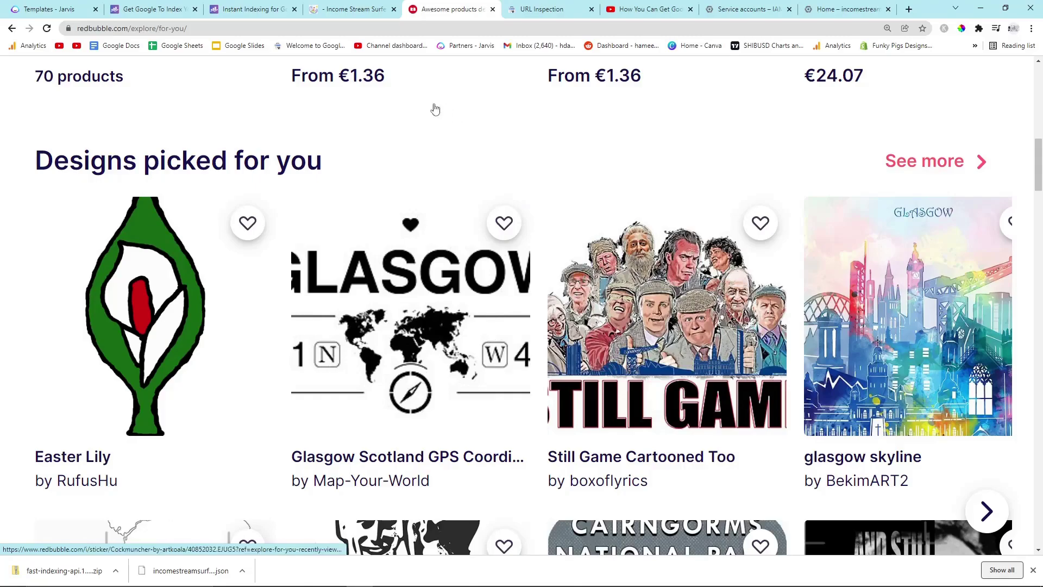
click(356, 6)
Scroll to the top and open the 'How to make money with Print on Demand' post
scroll(385, 214, up, 4)
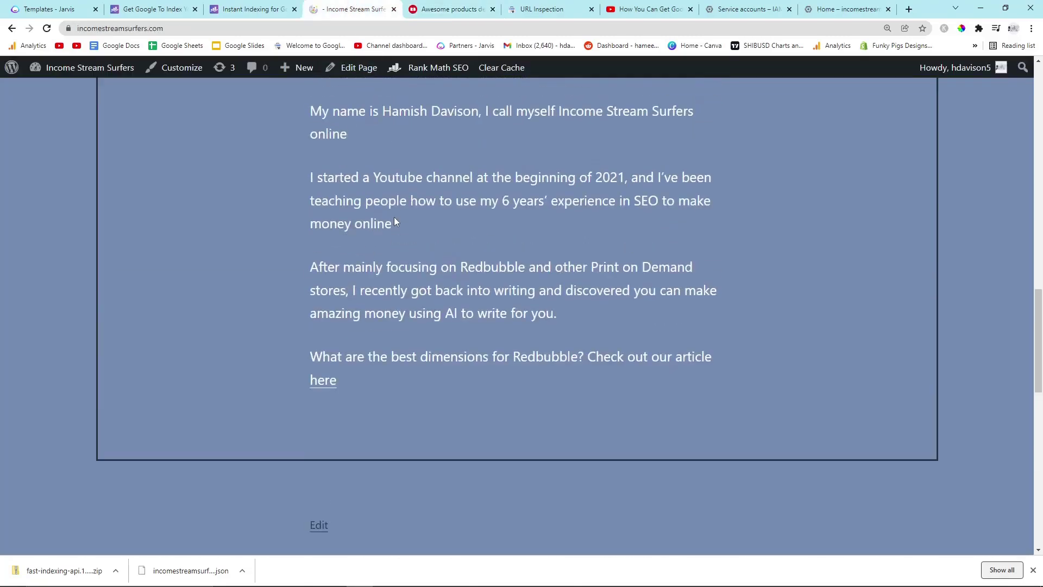
scroll(394, 218, up, 1)
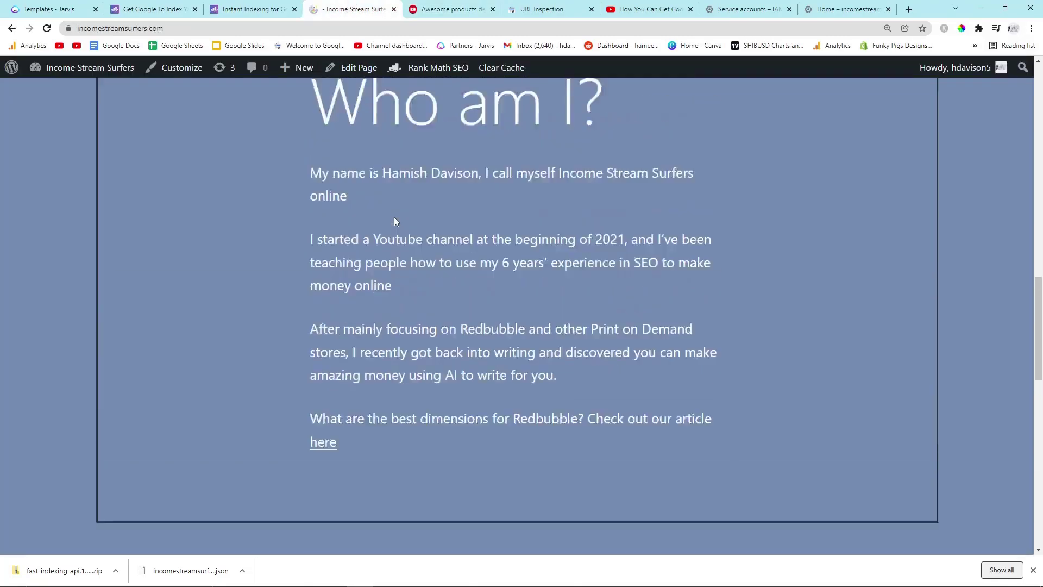
scroll(395, 218, up, 5)
scroll(394, 218, up, 6)
scroll(394, 217, up, 5)
scroll(395, 218, up, 3)
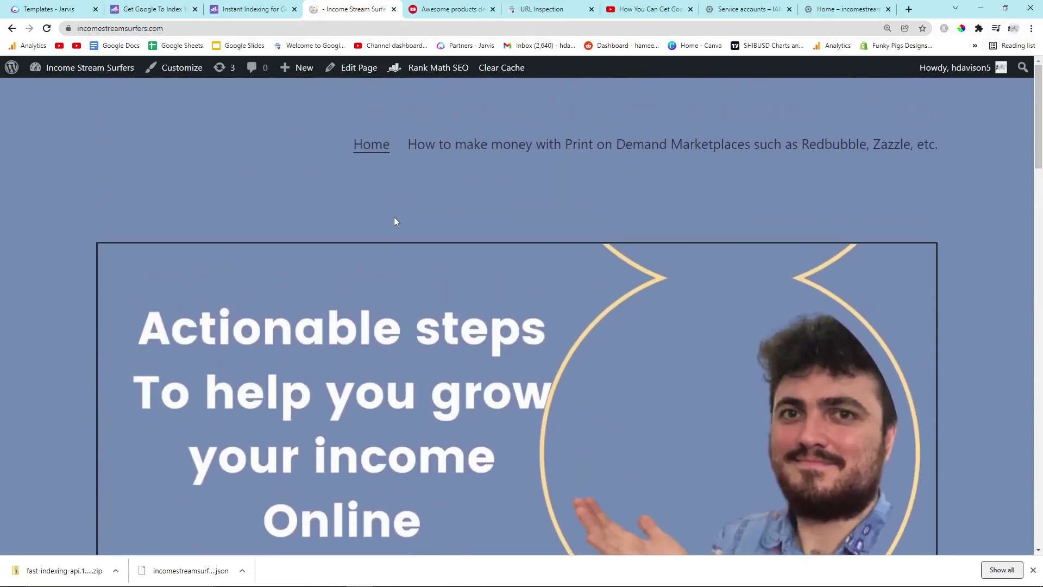
click(451, 152)
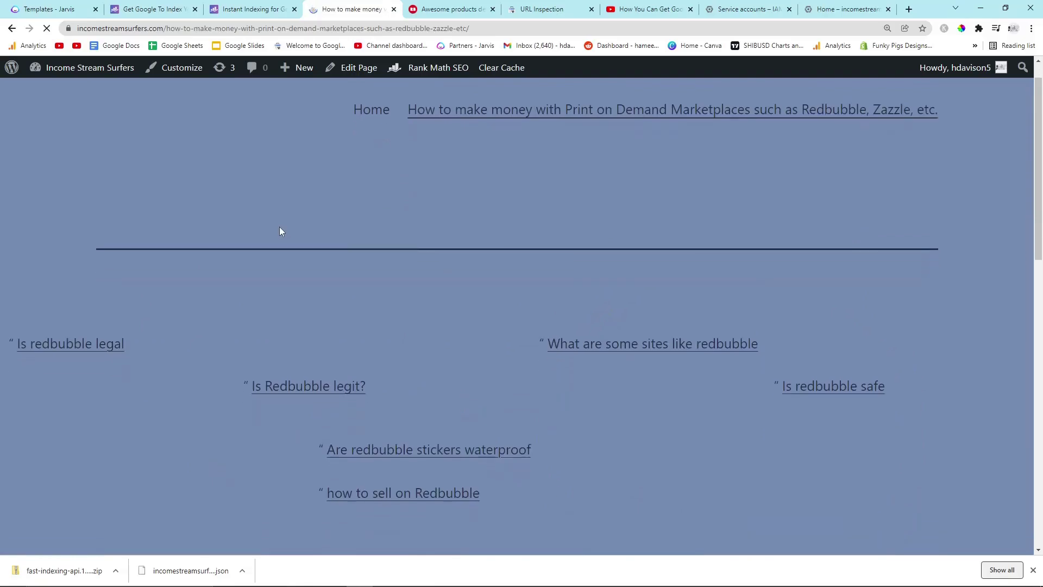
Skim the post's Redbubble article listing, then go to jarvis.ai
scroll(279, 227, down, 2)
scroll(279, 226, down, 1)
scroll(279, 226, down, 2)
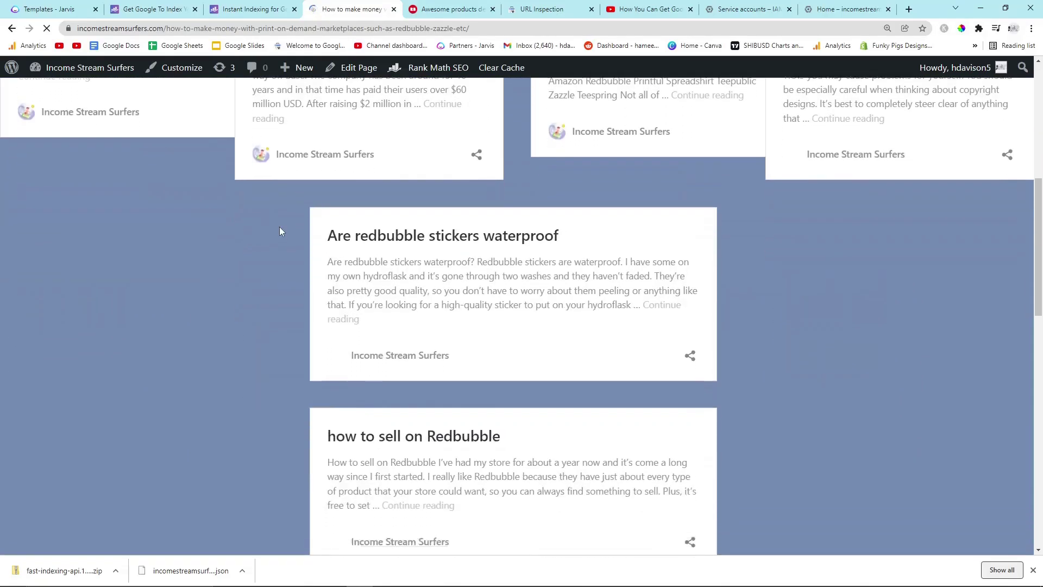
scroll(279, 226, down, 1)
scroll(280, 227, up, 3)
click(471, 17)
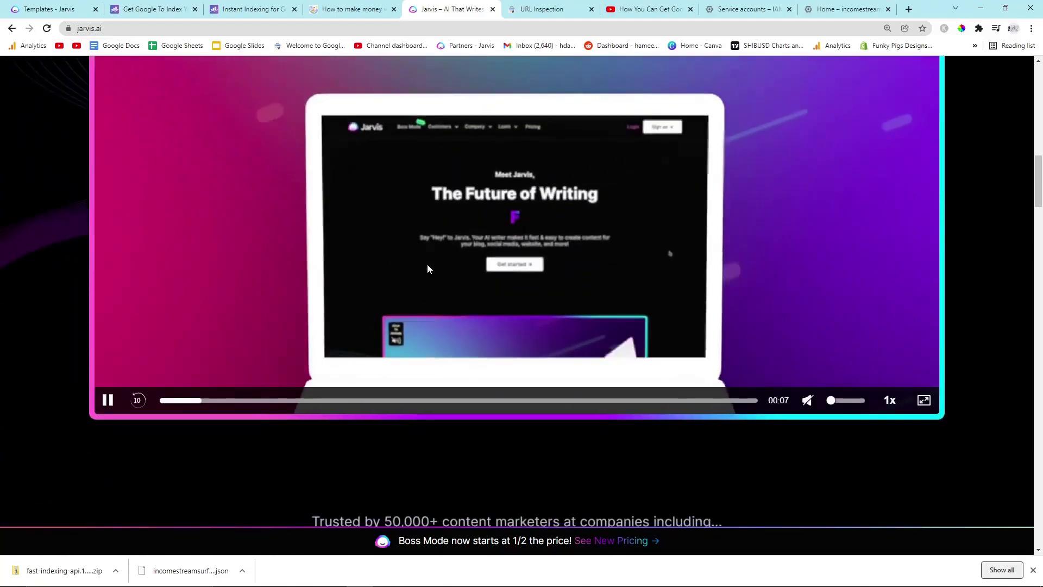
scroll(427, 268, down, 2)
scroll(427, 269, down, 3)
scroll(427, 263, up, 1)
scroll(427, 264, up, 4)
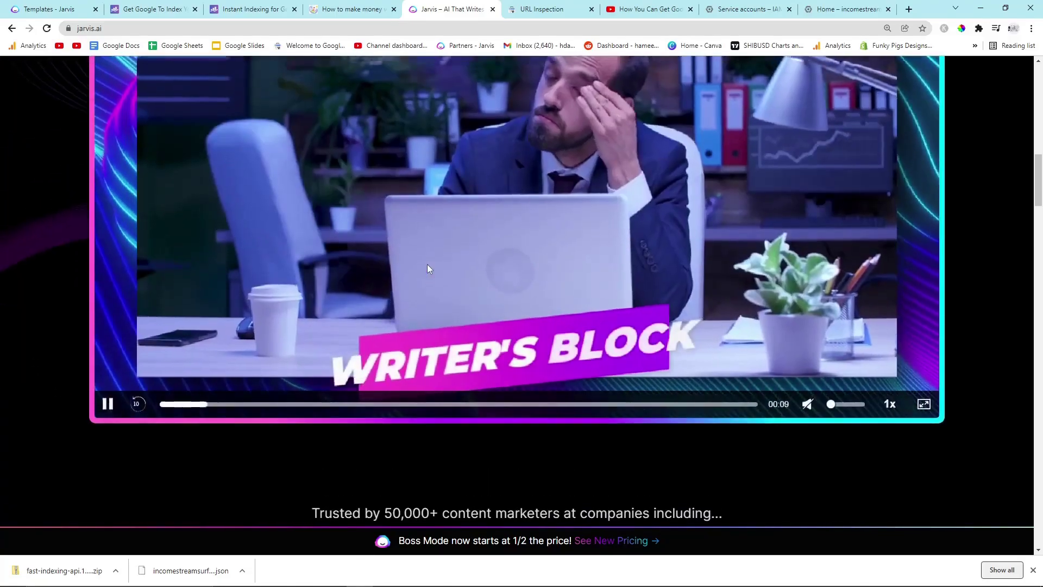
scroll(427, 264, up, 1)
scroll(427, 264, up, 2)
scroll(427, 264, up, 2)
scroll(427, 263, up, 2)
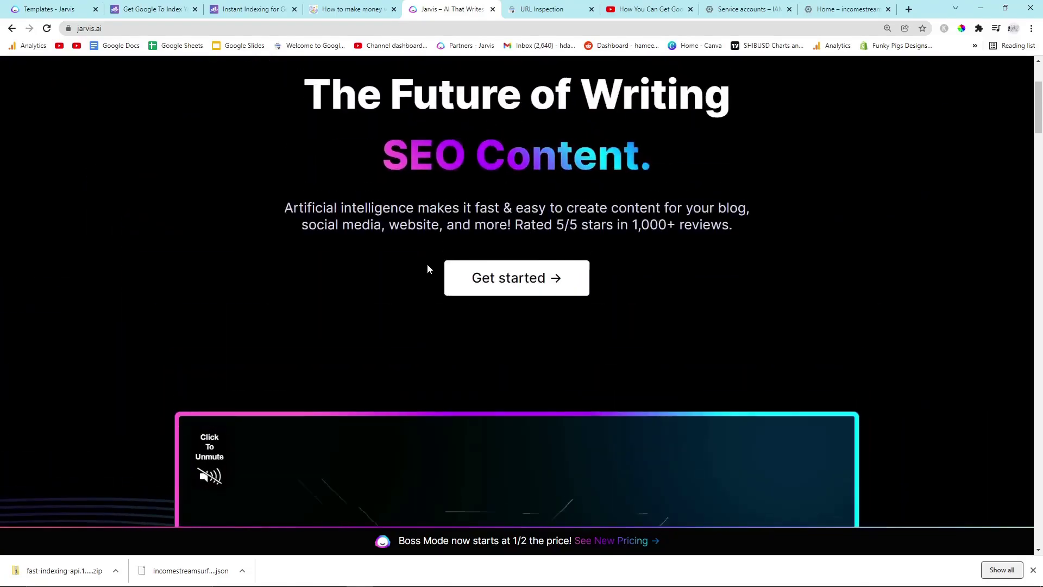
scroll(427, 263, up, 3)
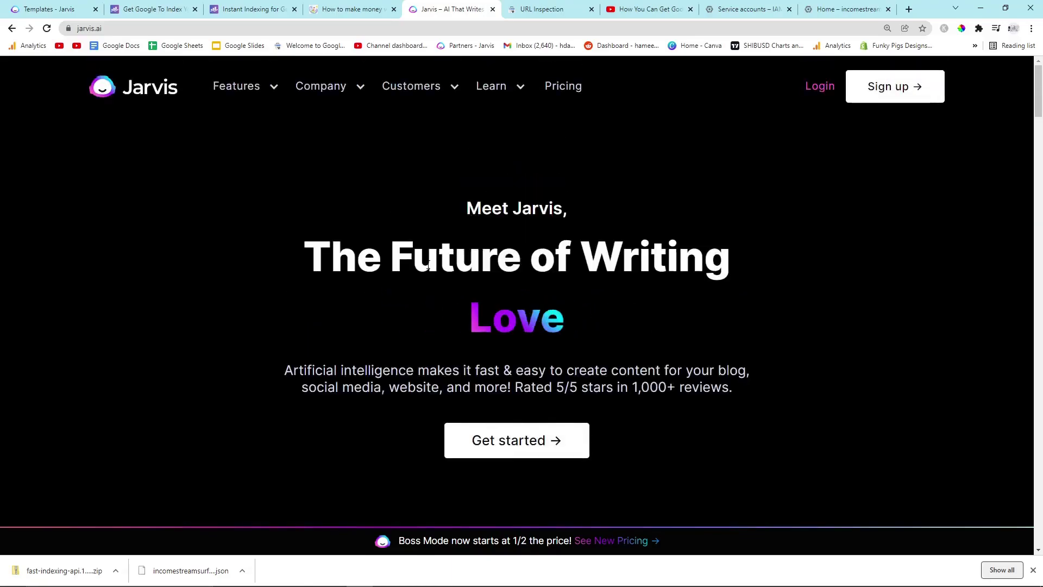